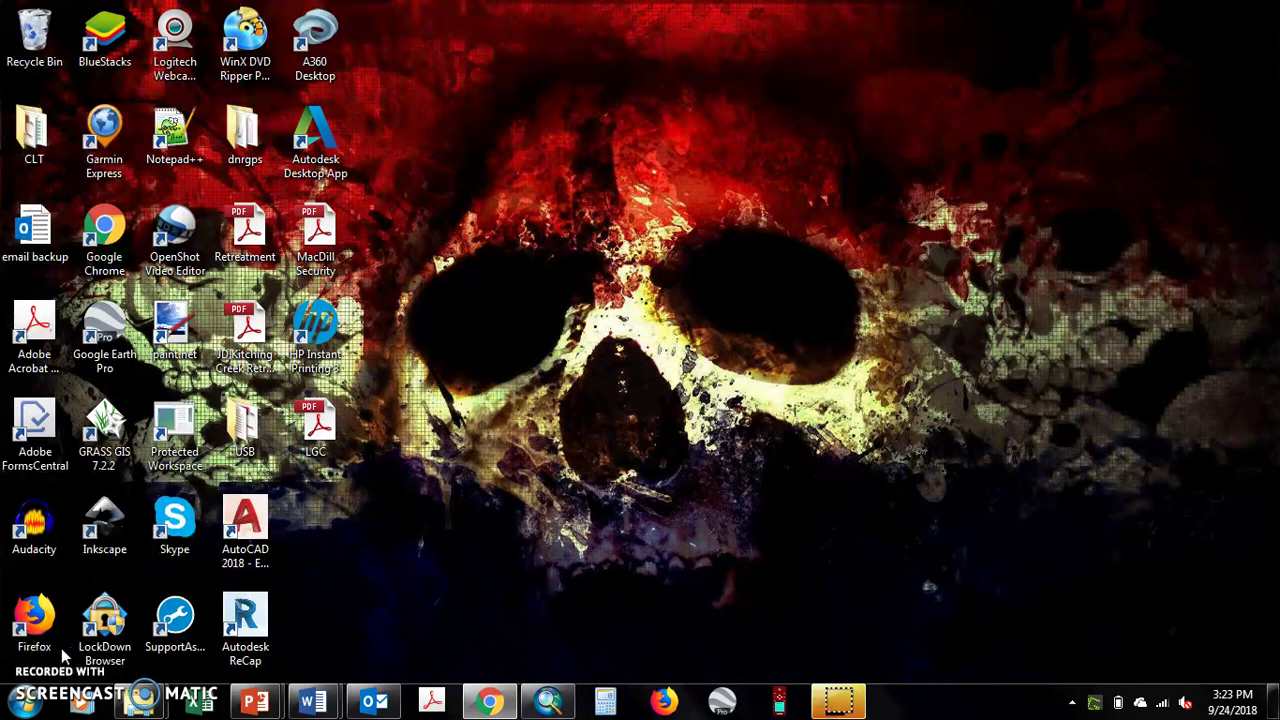
# Bring up DNR GPS and detect the connected Garmin GPSMAP 78, Software Version 670
pyautogui.click(781, 700)
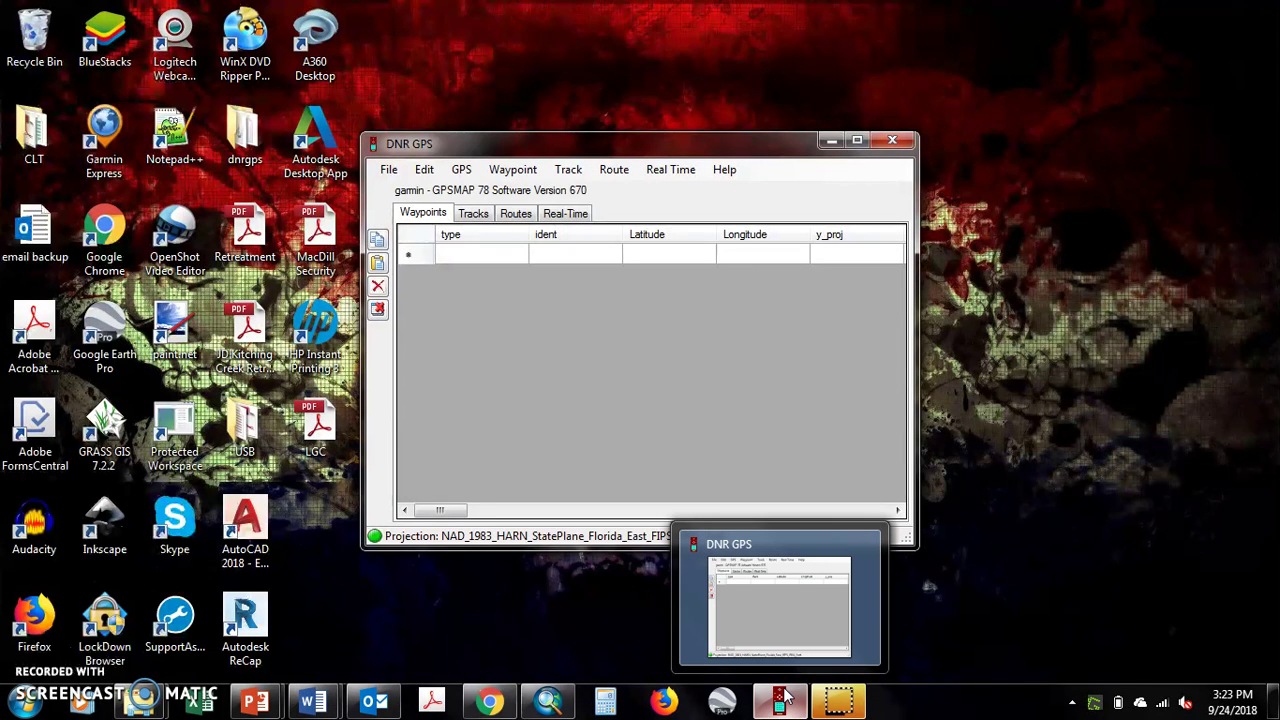
pyautogui.click(459, 172)
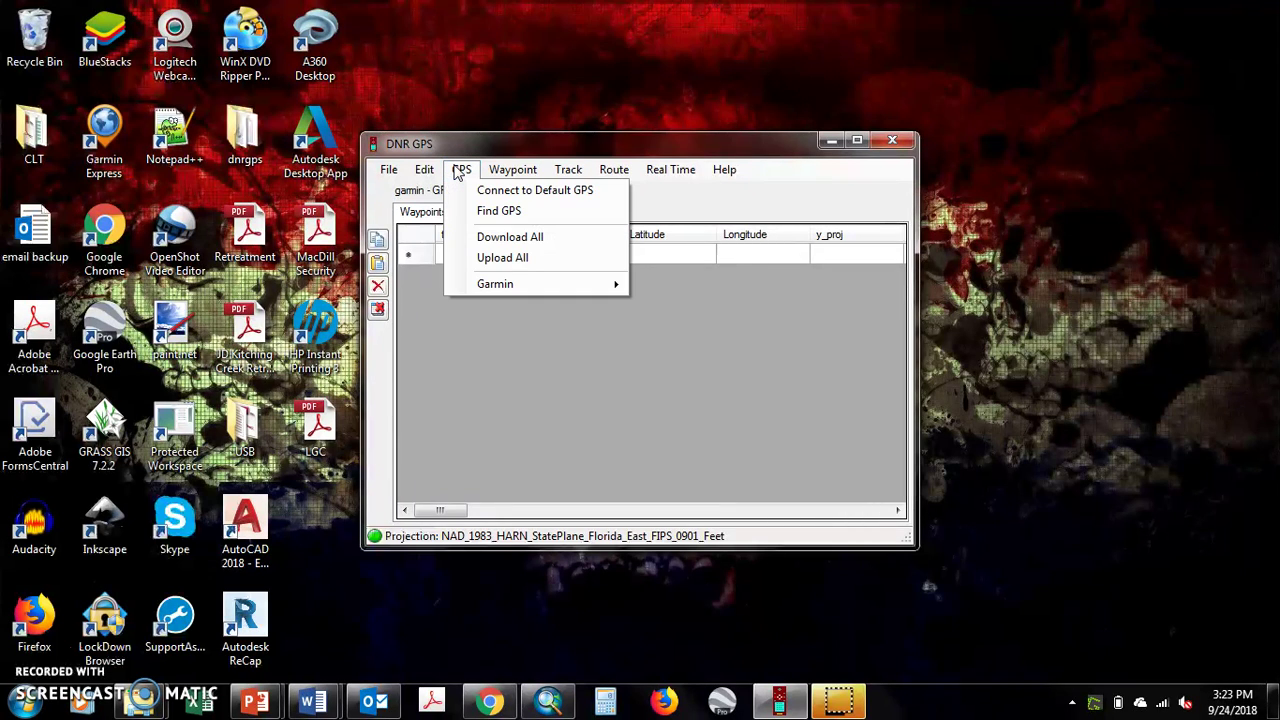
pyautogui.click(500, 210)
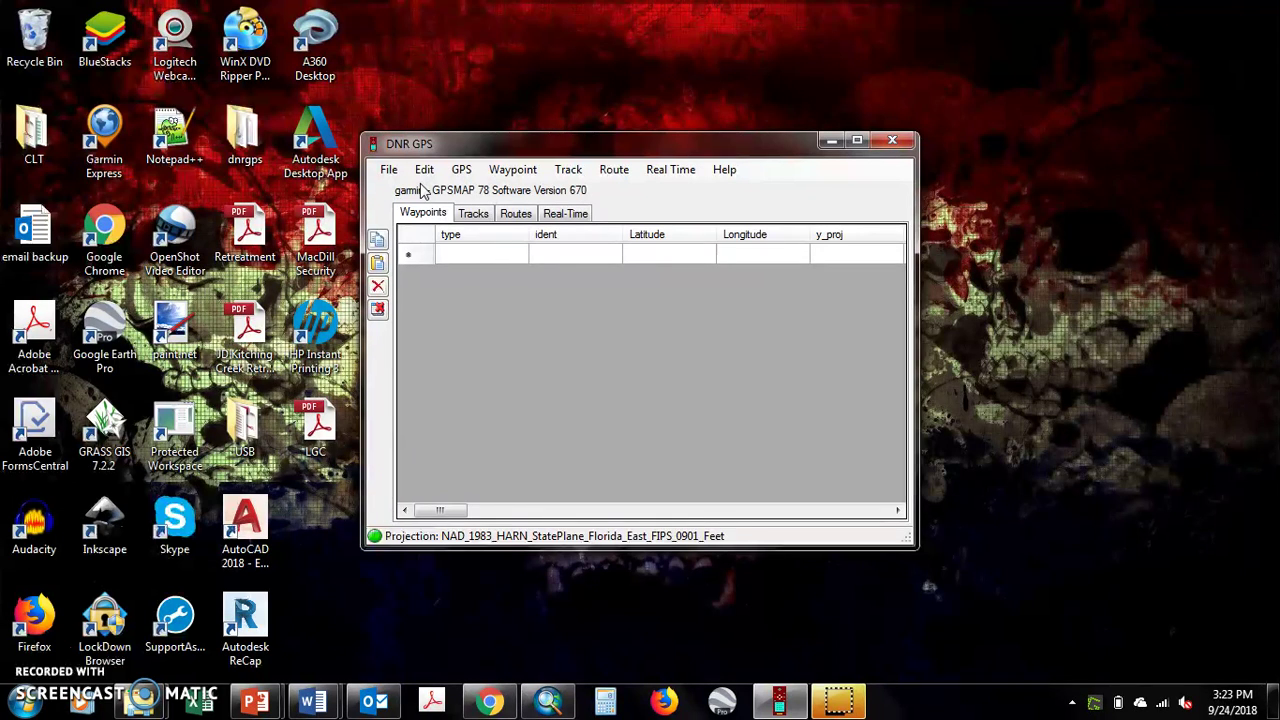
# Download Current.GPX from the unit, loading 1630 track points from the 12 SEP 2018 track
pyautogui.click(470, 173)
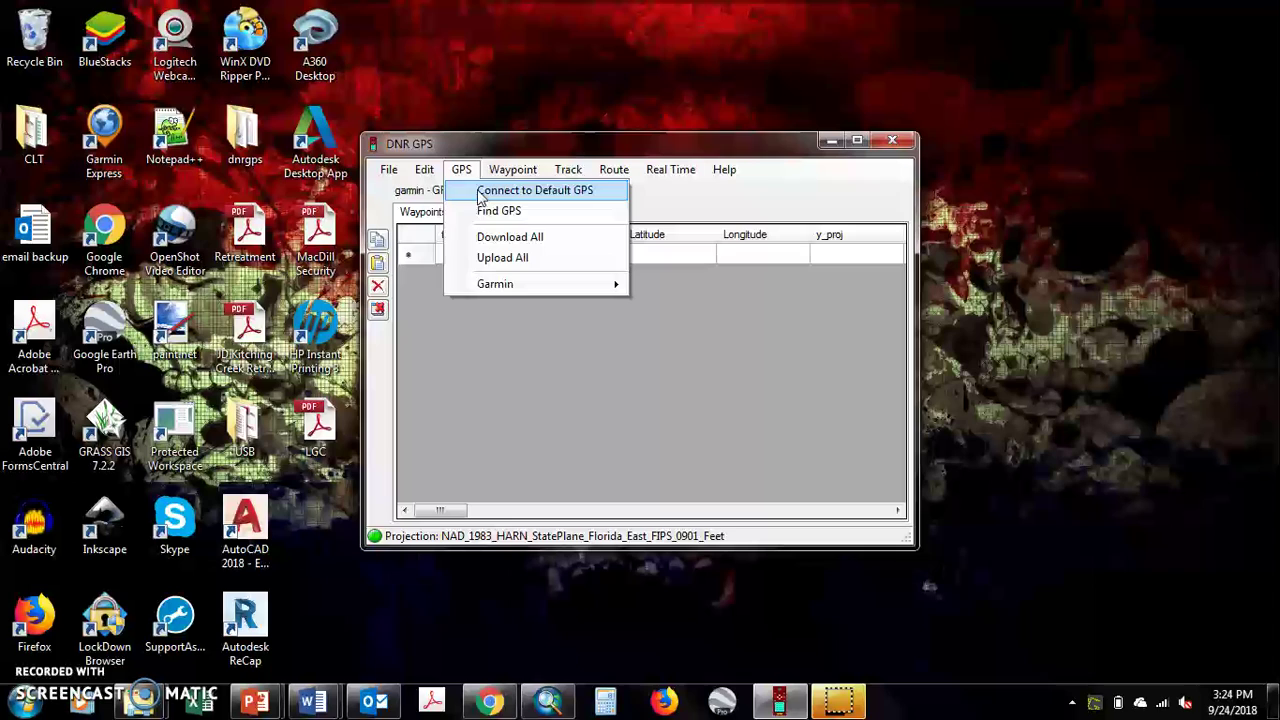
pyautogui.click(518, 240)
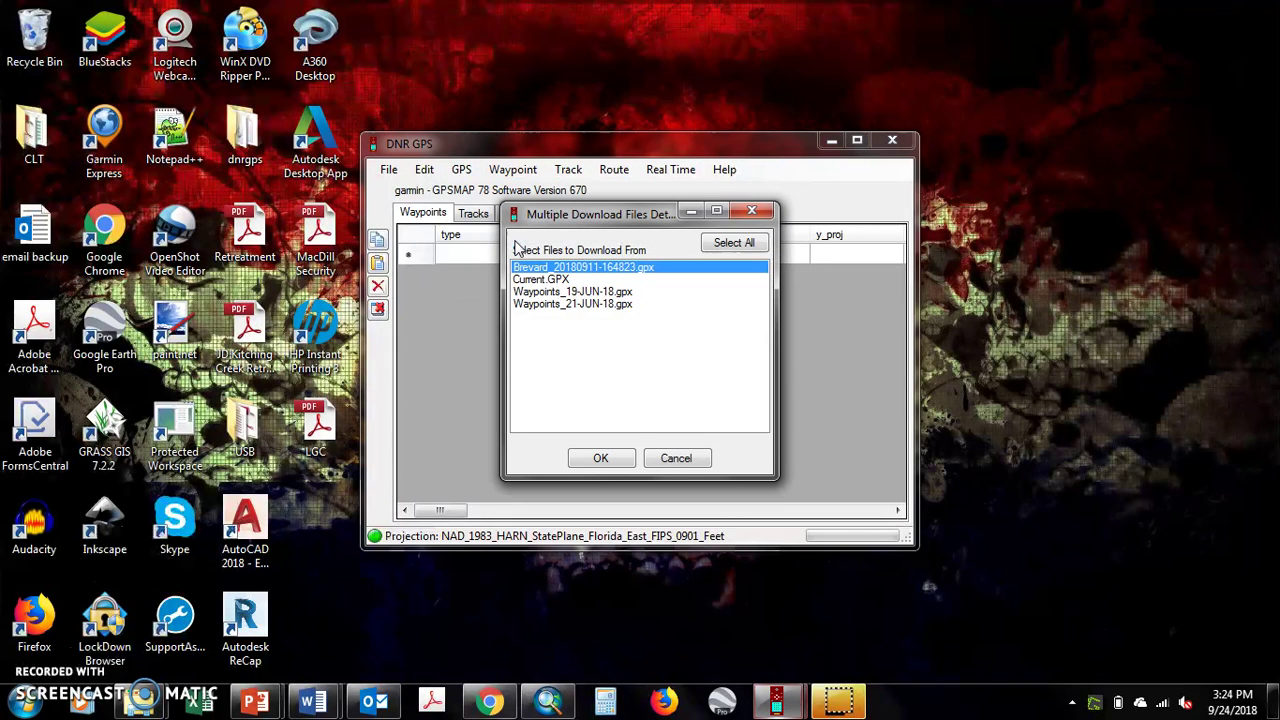
pyautogui.click(548, 281)
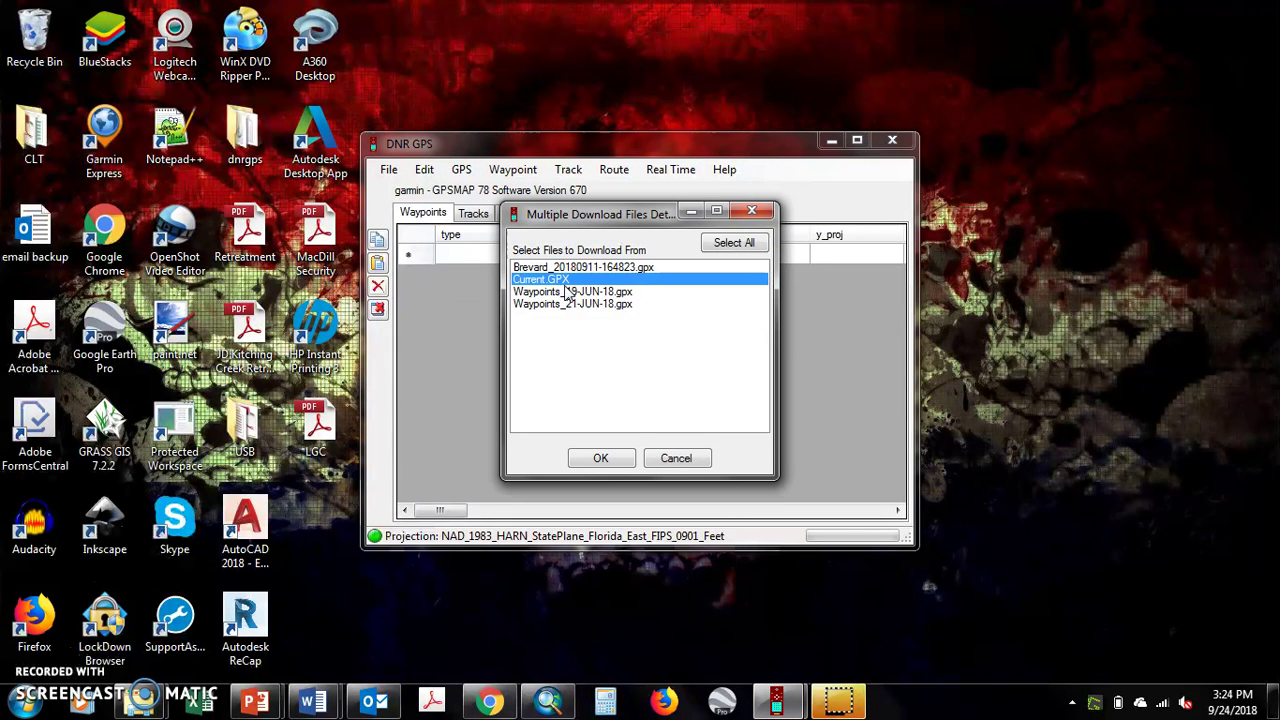
pyautogui.click(601, 459)
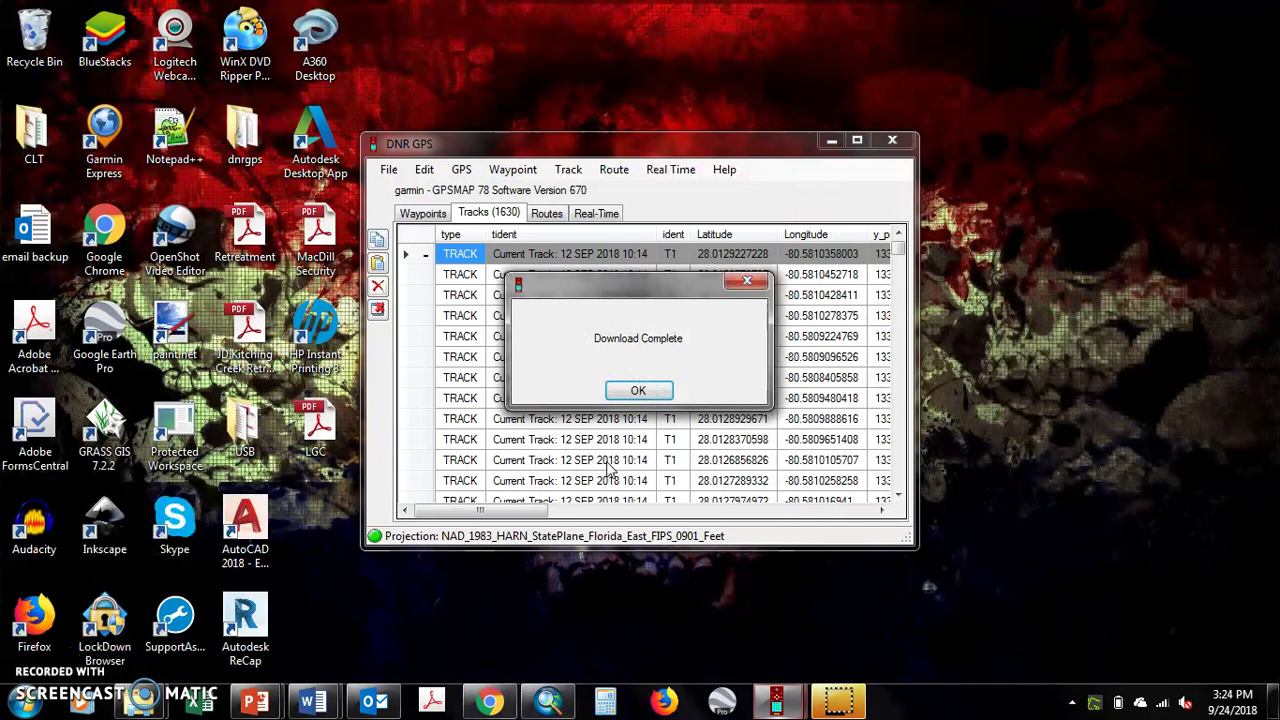
pyautogui.click(638, 392)
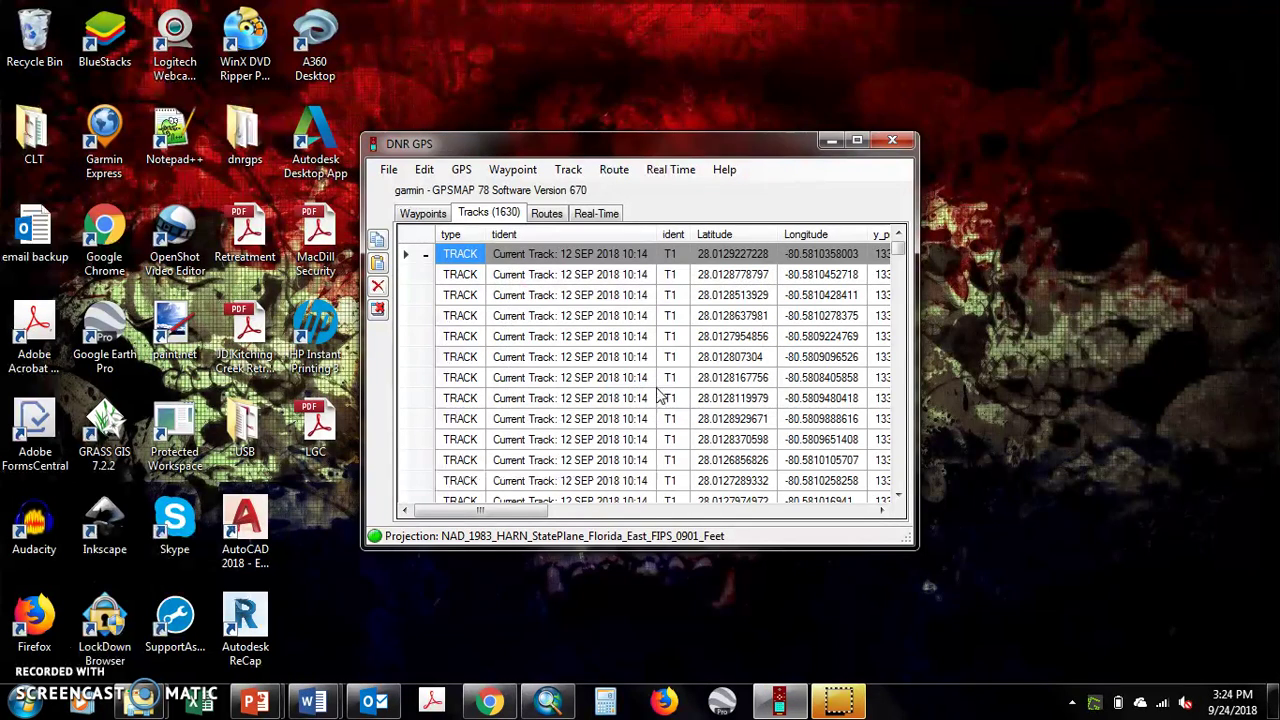
# Open the save-to-file dialog from File > Save To > File...
pyautogui.click(390, 170)
pyautogui.moveTo(495, 214)
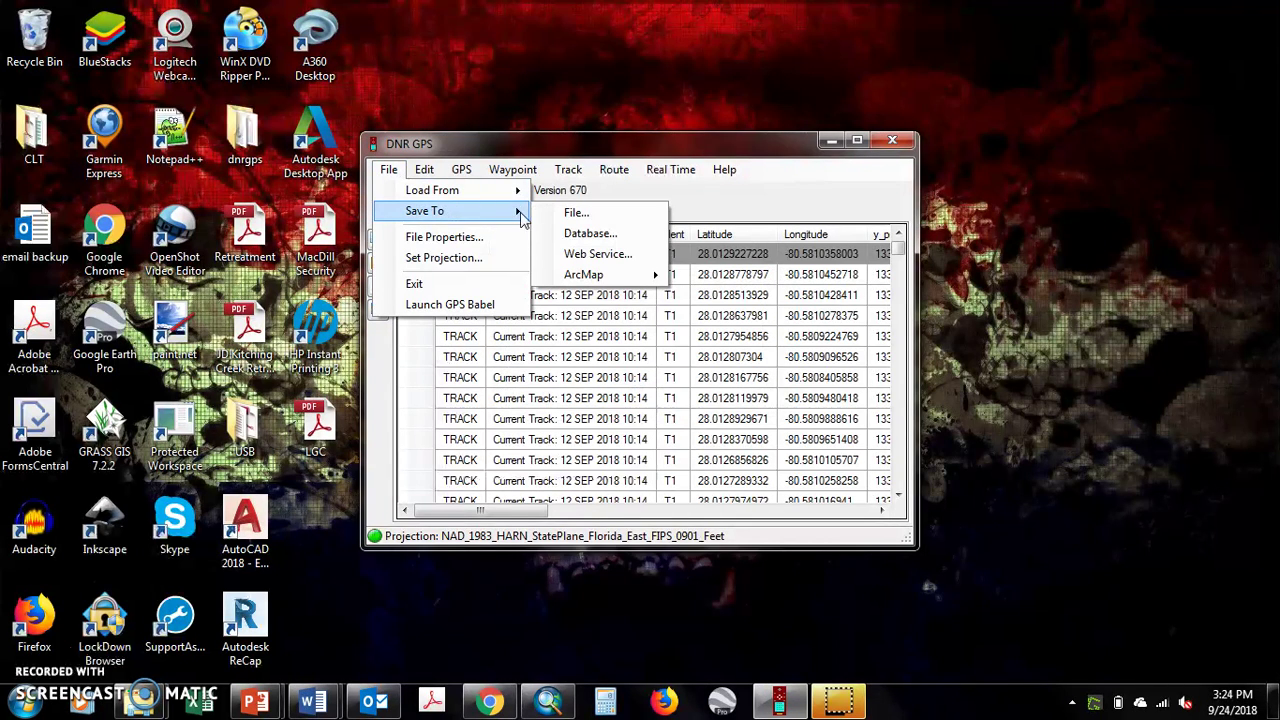
pyautogui.click(575, 214)
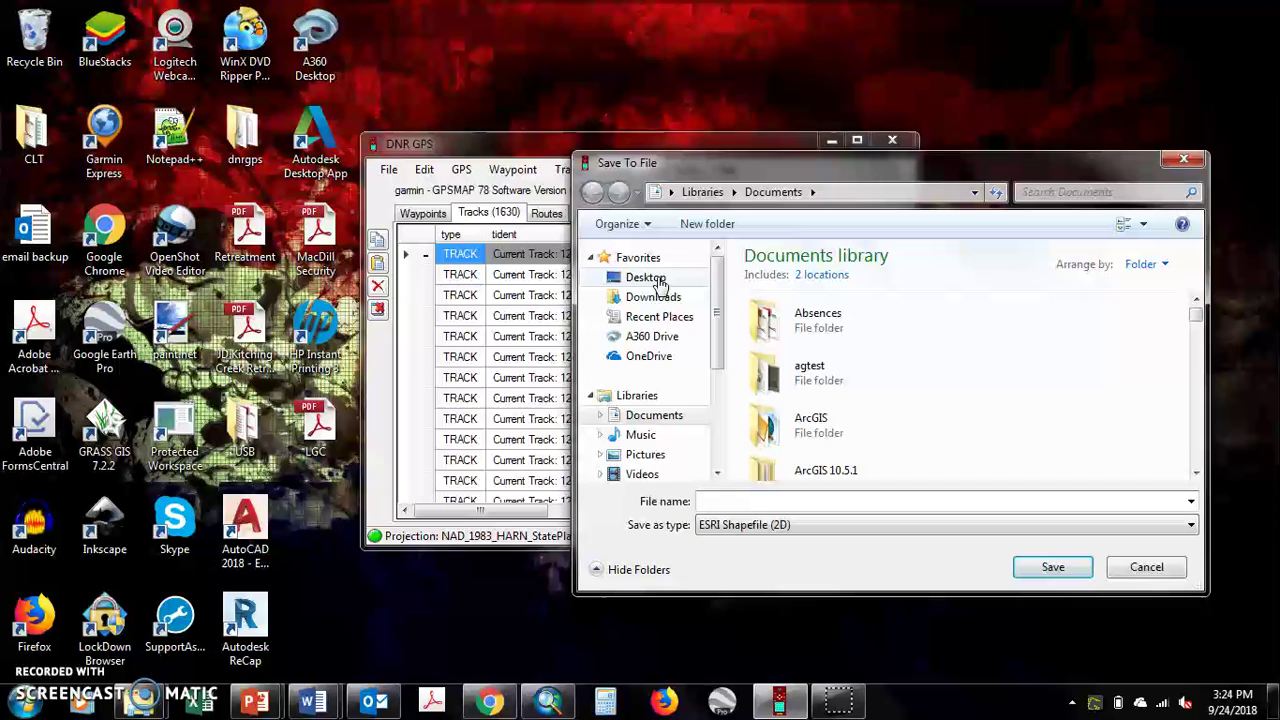
# Create a new Missouri folder on the Desktop and open it
pyautogui.click(658, 280)
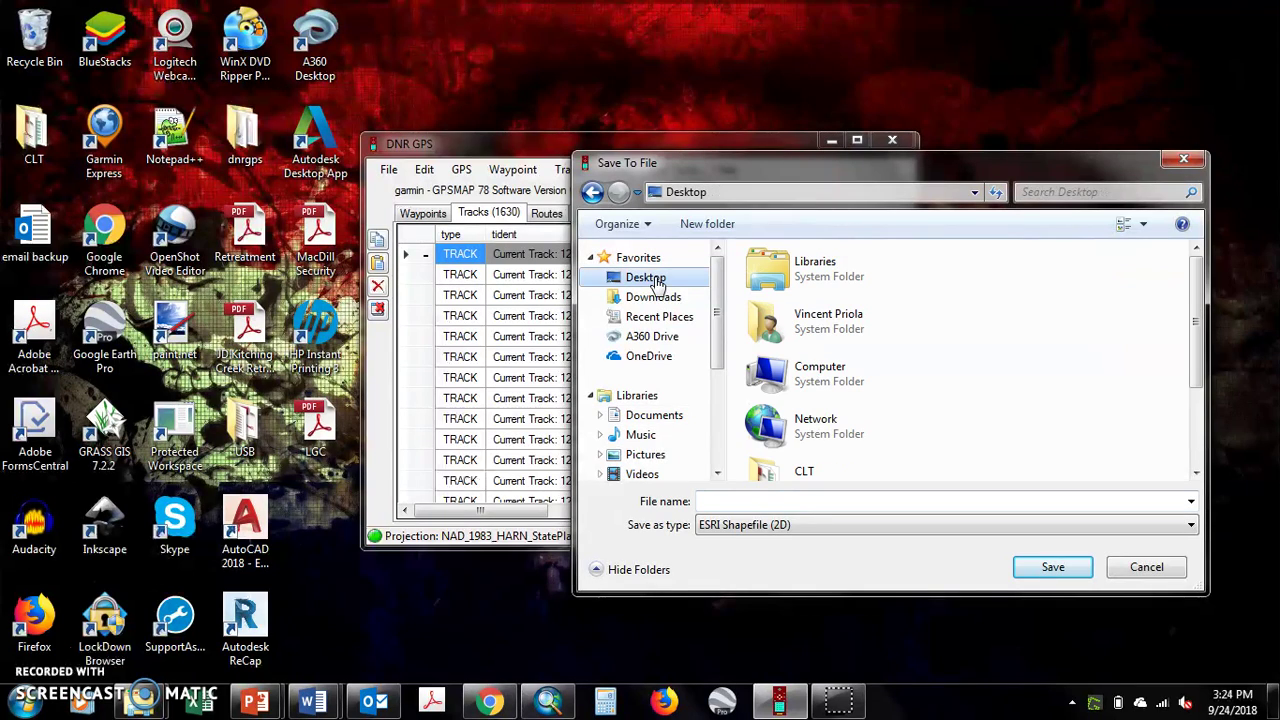
pyautogui.click(700, 230)
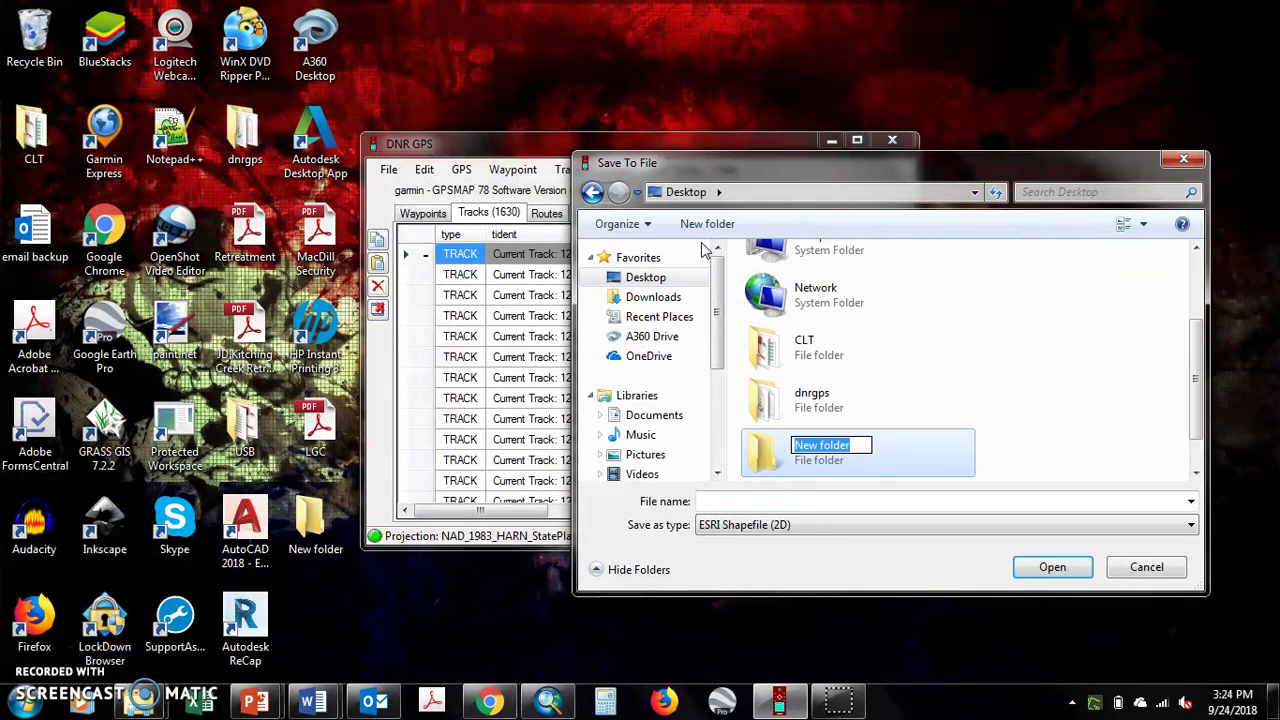
pyautogui.write('M')
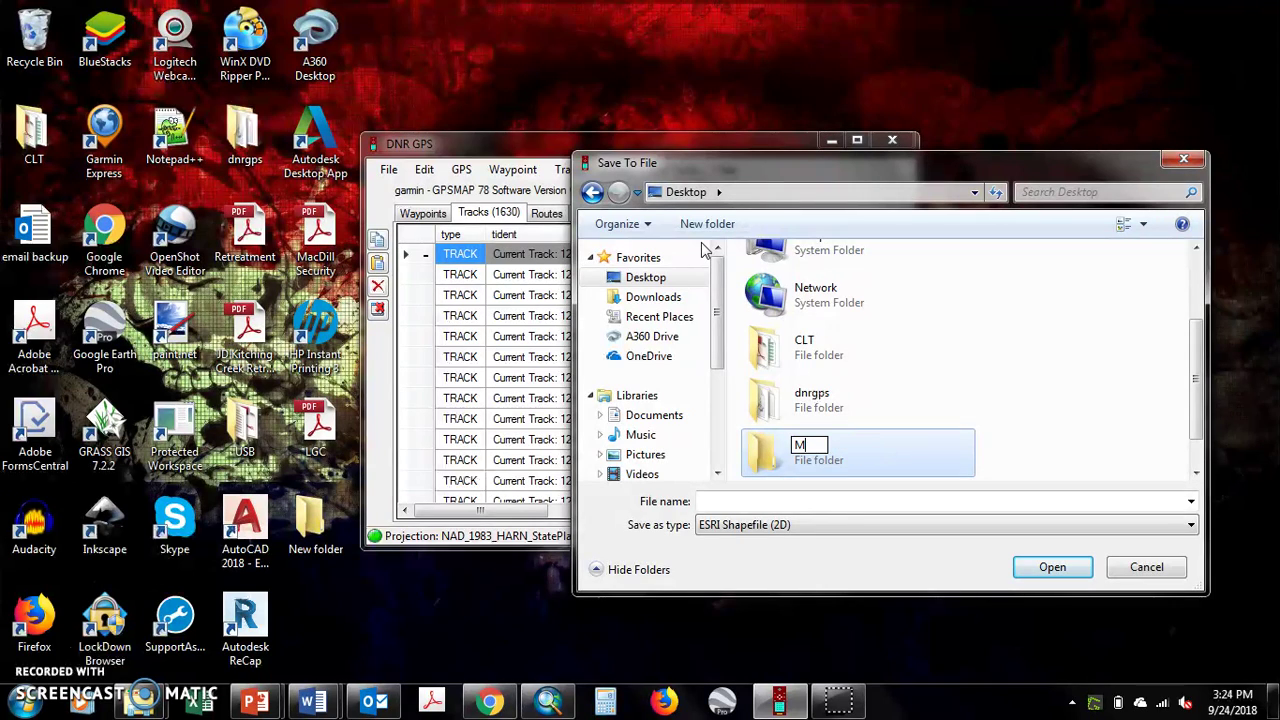
pyautogui.write('issouri')
pyautogui.press('Return')
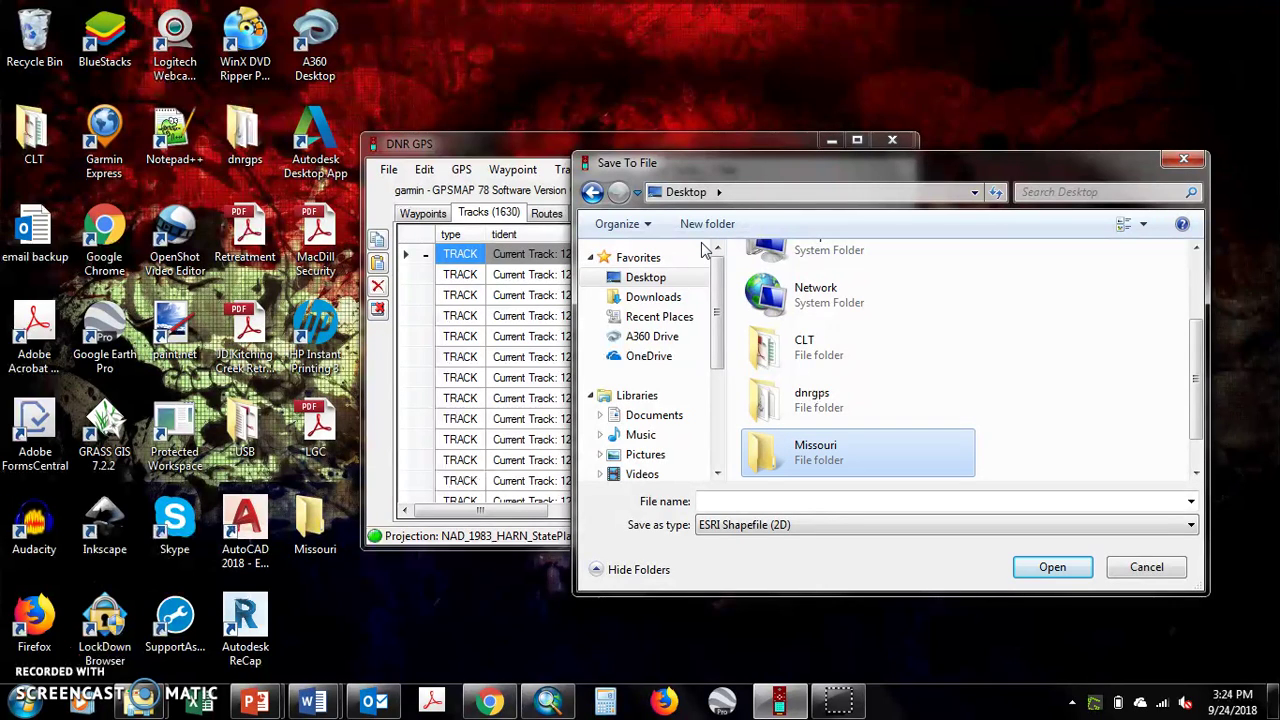
pyautogui.doubleClick(841, 459)
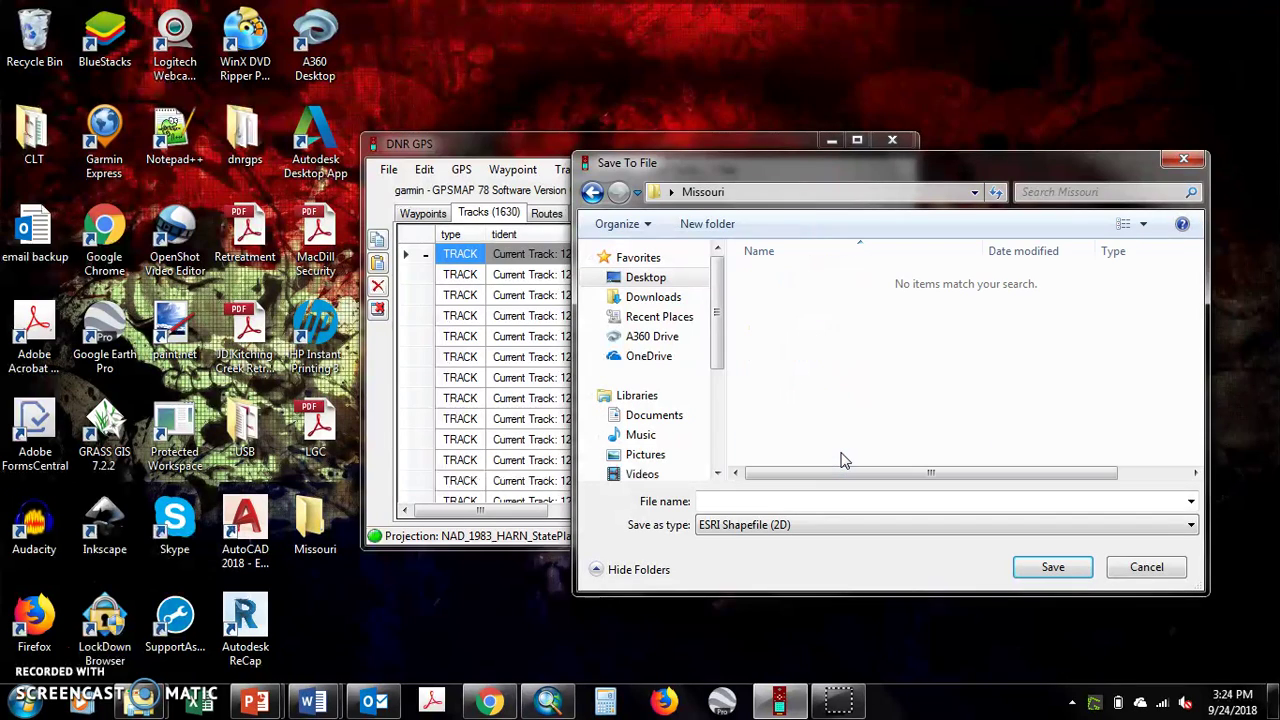
# Name the file Grant 9.24-1 and choose the ESRI Shapefile (2D) format
pyautogui.click(788, 502)
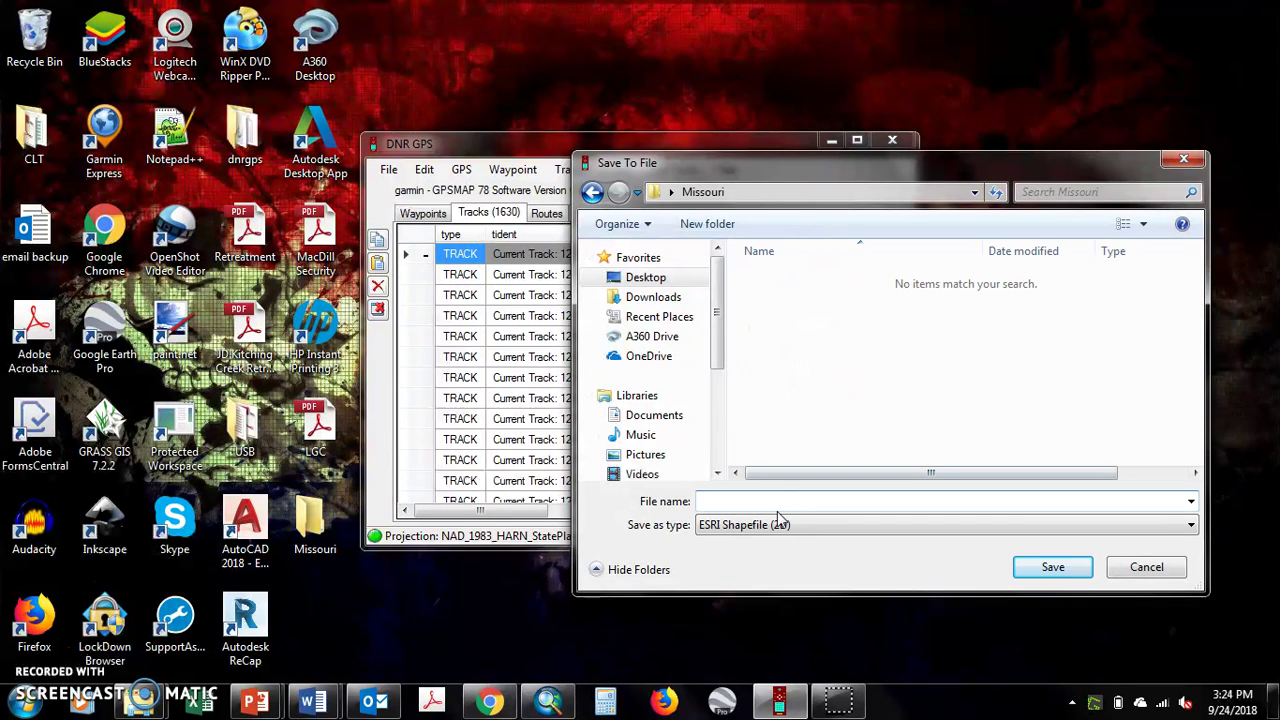
pyautogui.write('Grant 9.24-1')
pyautogui.press('Tab')
pyautogui.click(735, 532)
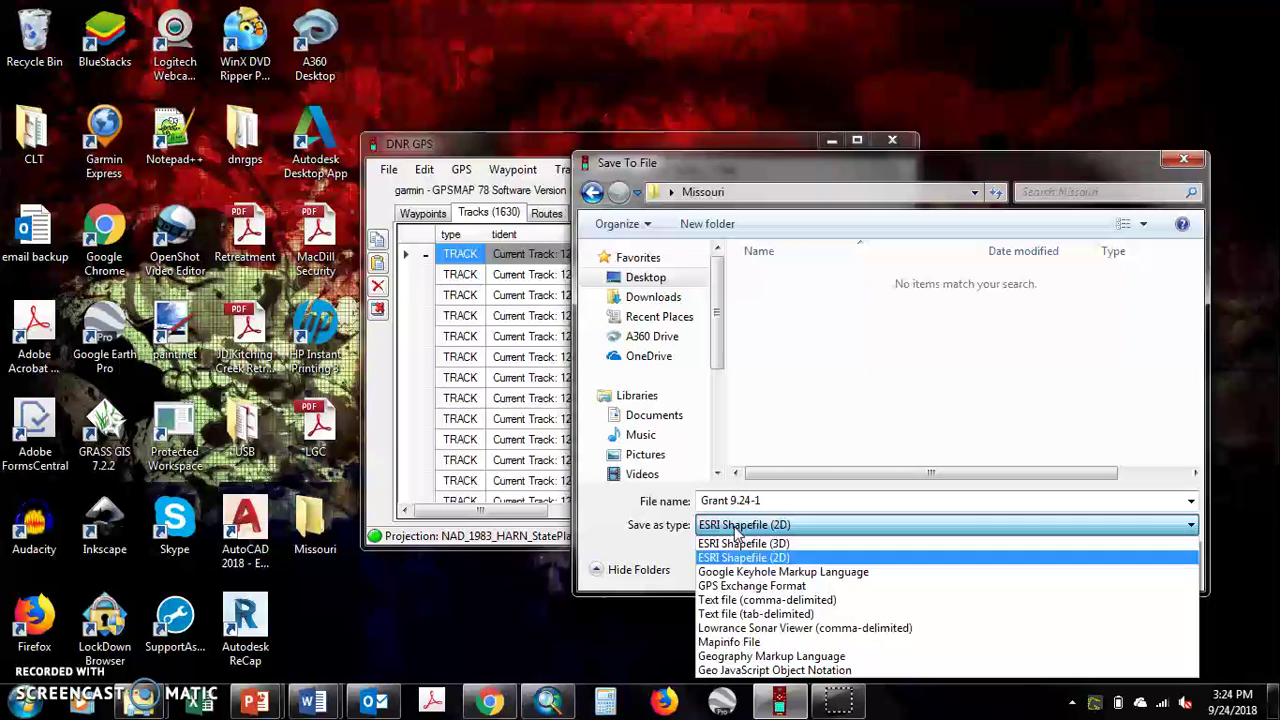
pyautogui.click(789, 557)
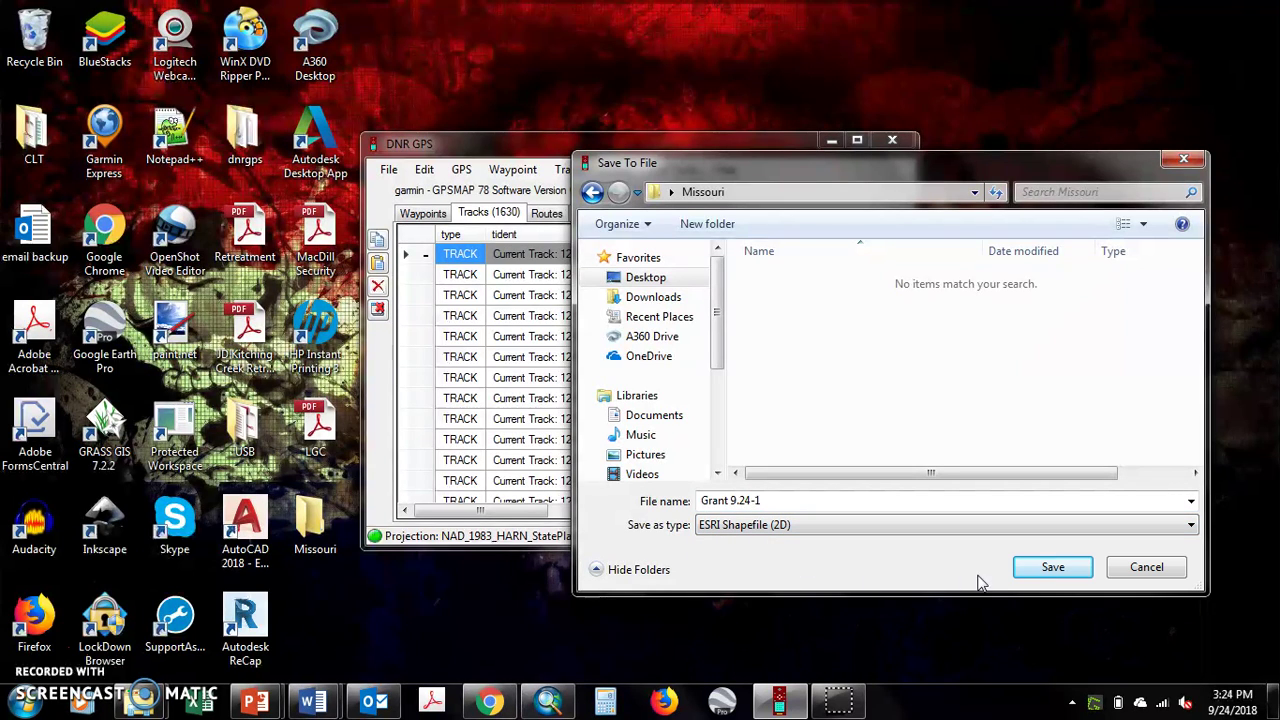
# Save the track as line features and dismiss the success message
pyautogui.click(1045, 572)
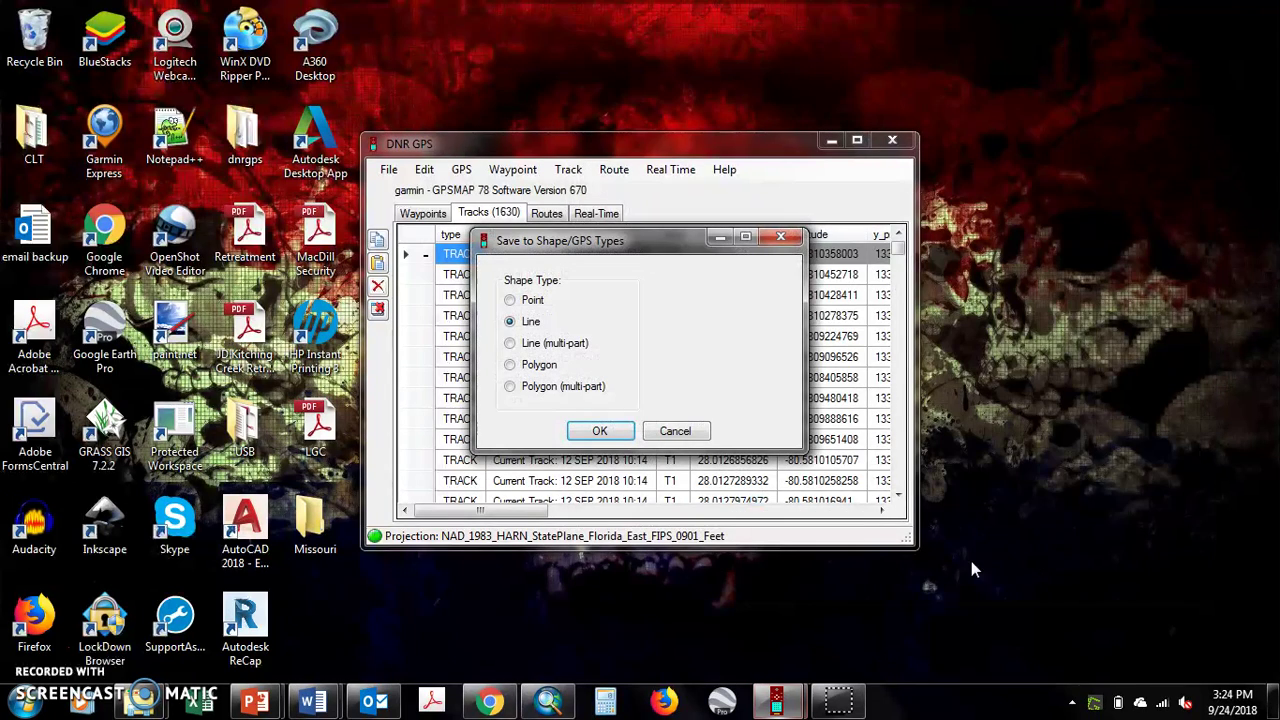
pyautogui.click(600, 432)
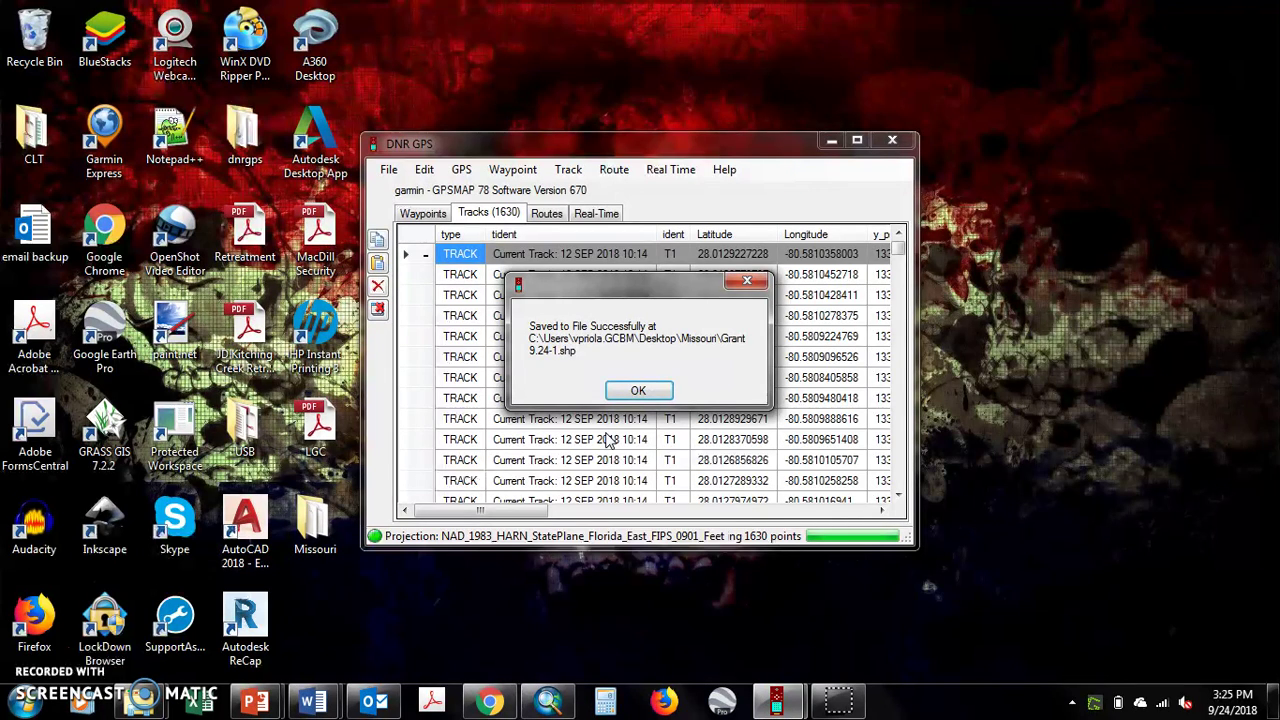
pyautogui.press('Return')
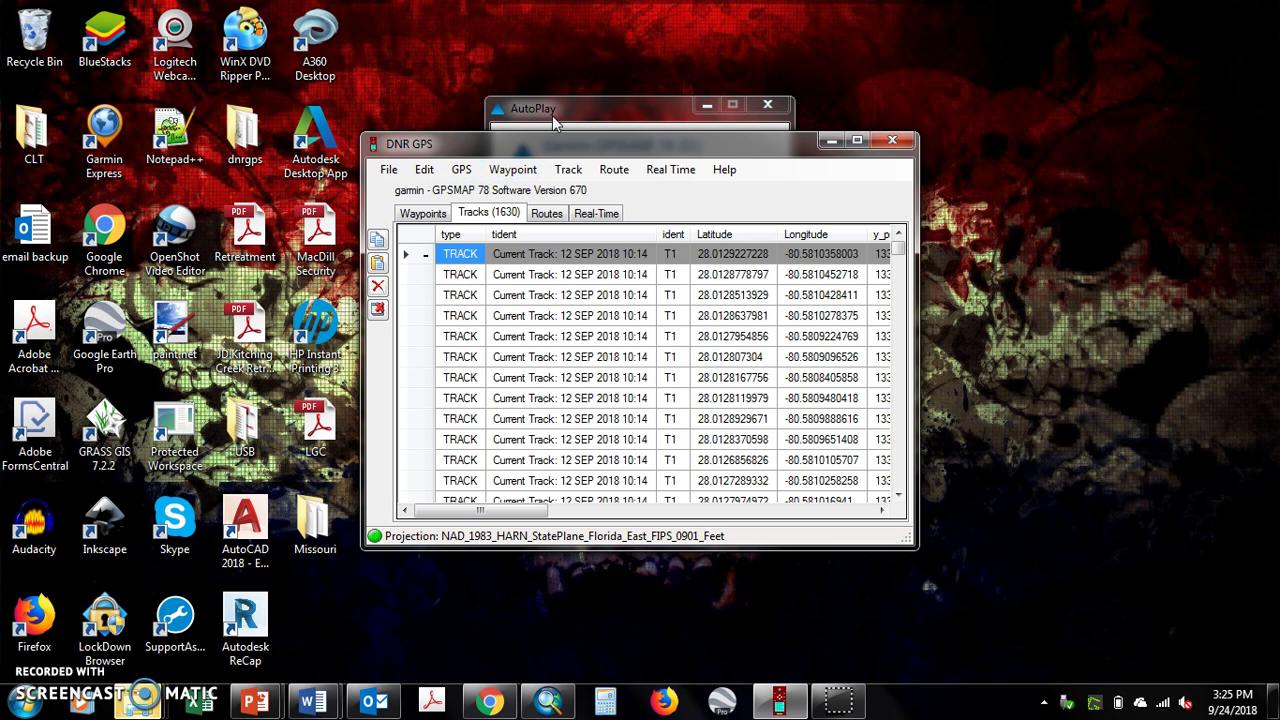
# Detect the second GPSMAP 78 (version 570) and download its Current.GPX with 1605 points
pyautogui.click(461, 169)
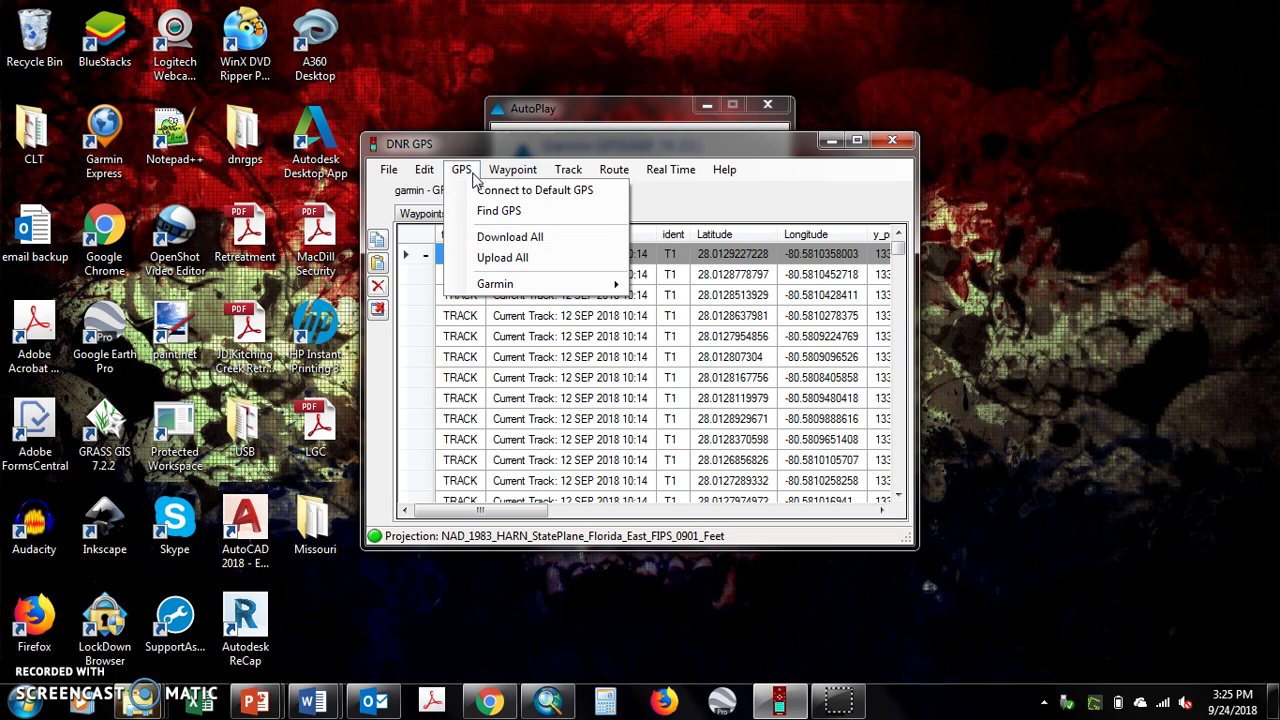
pyautogui.click(502, 214)
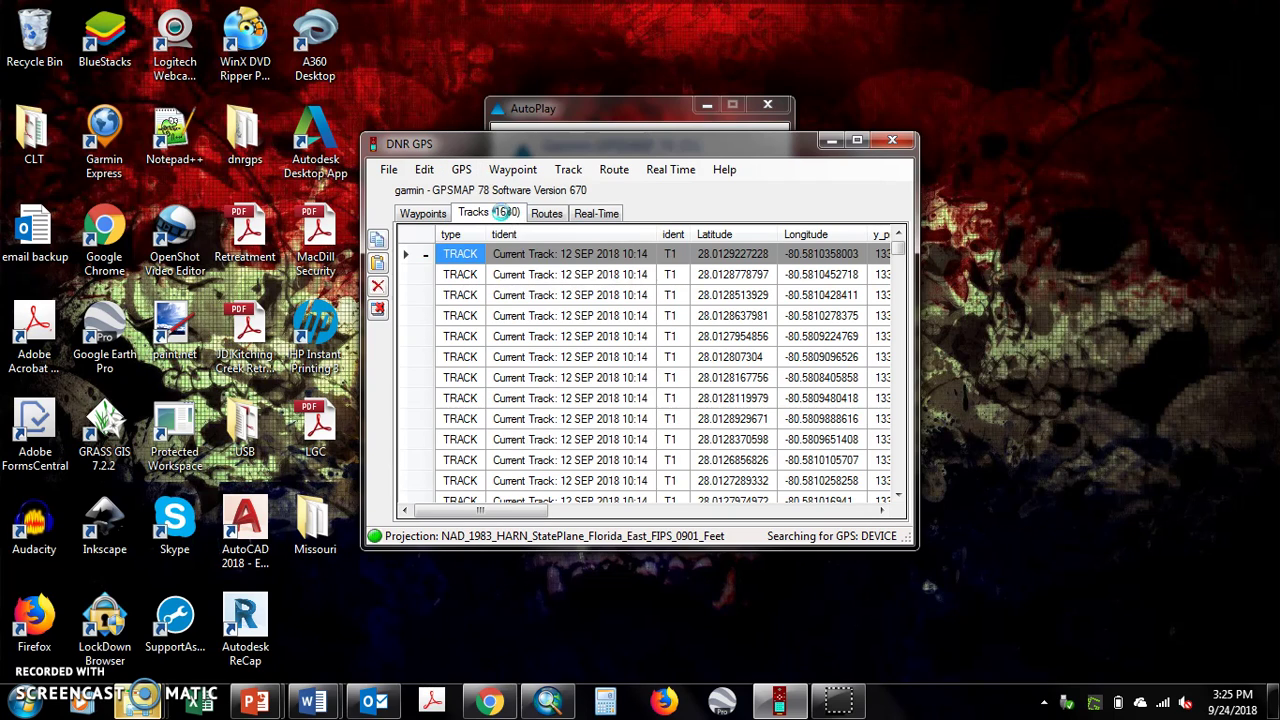
pyautogui.click(464, 172)
pyautogui.click(505, 237)
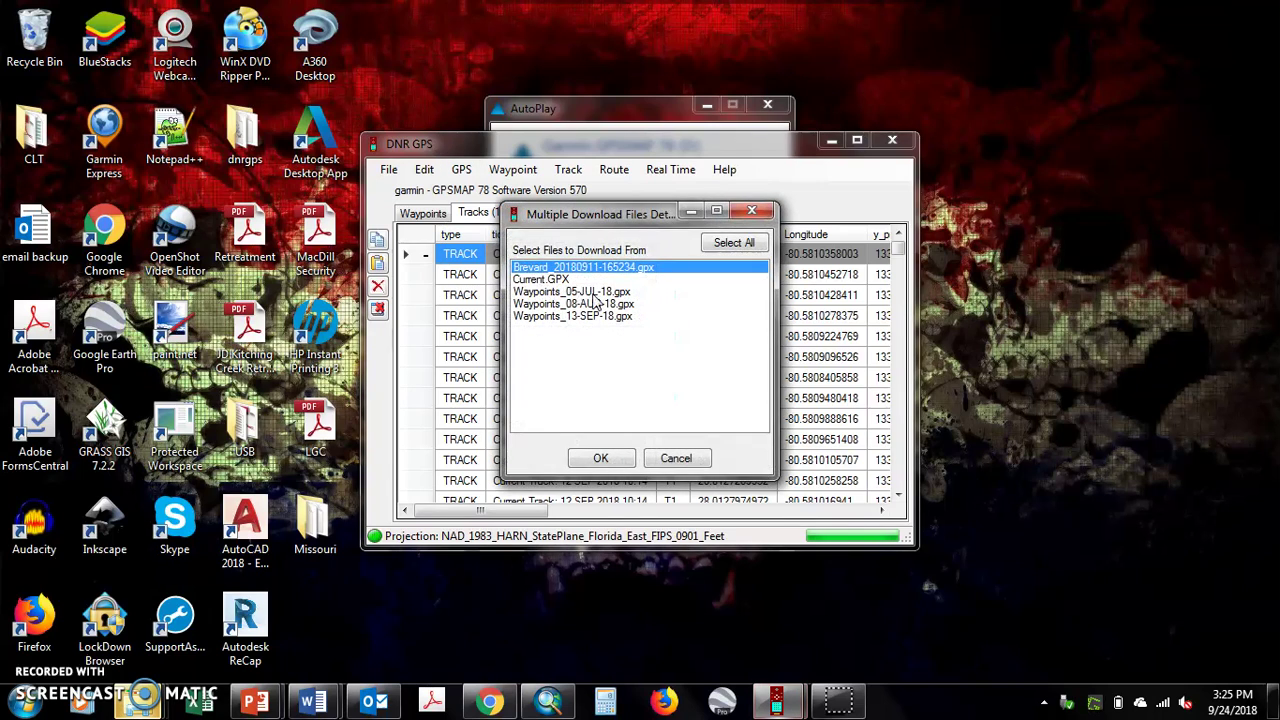
pyautogui.click(575, 280)
pyautogui.click(600, 458)
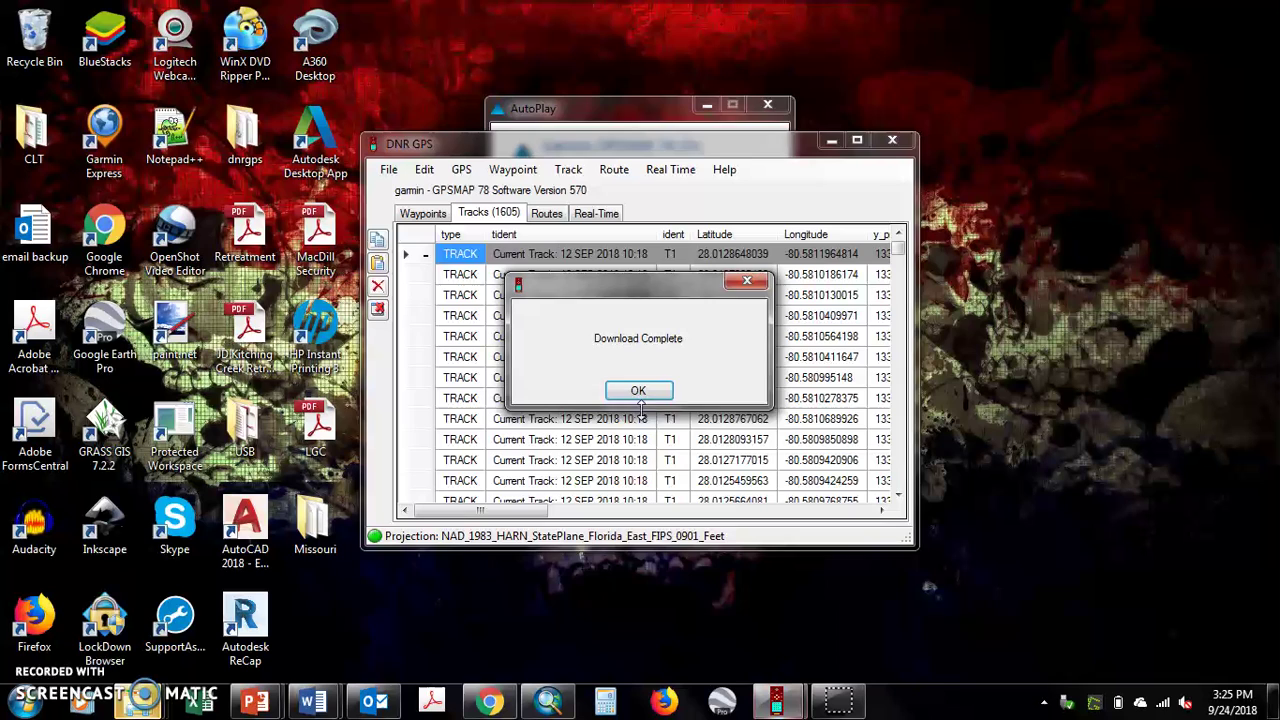
pyautogui.click(640, 394)
# Save the 1605-point track as line shapefile Grant 9.24-2 in the Missouri folder
pyautogui.click(389, 170)
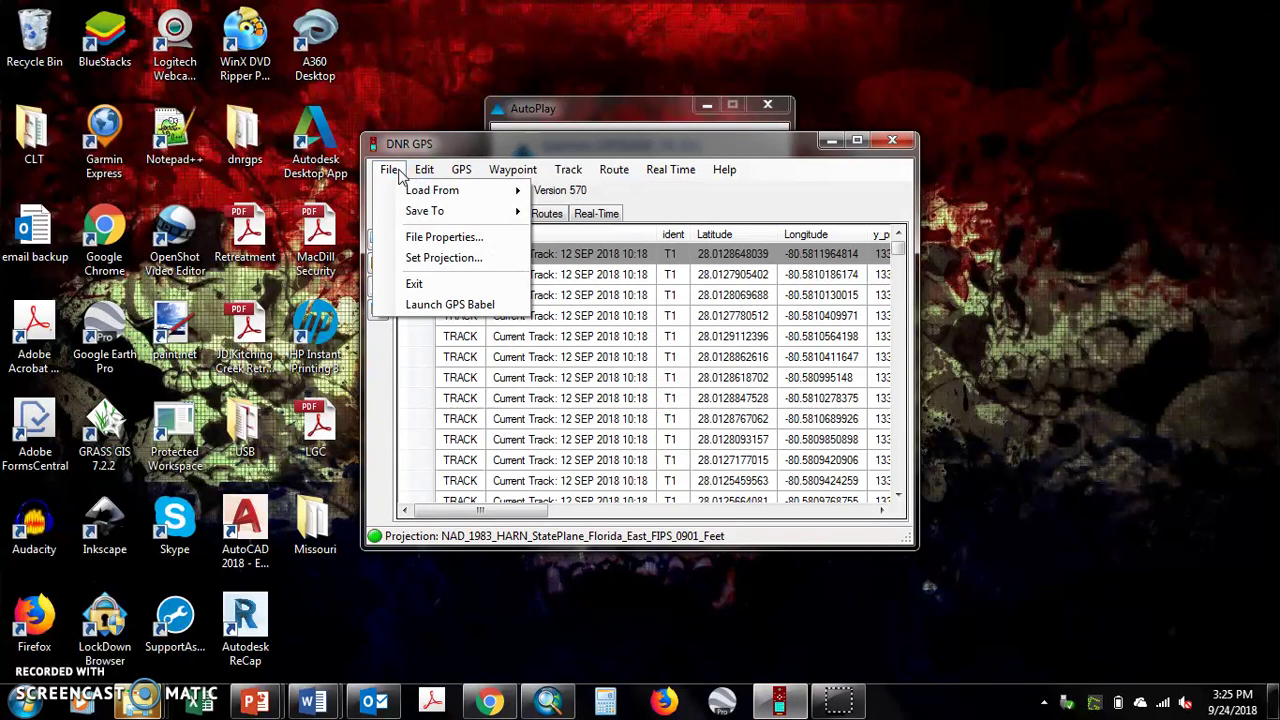
pyautogui.moveTo(435, 210)
pyautogui.click(575, 211)
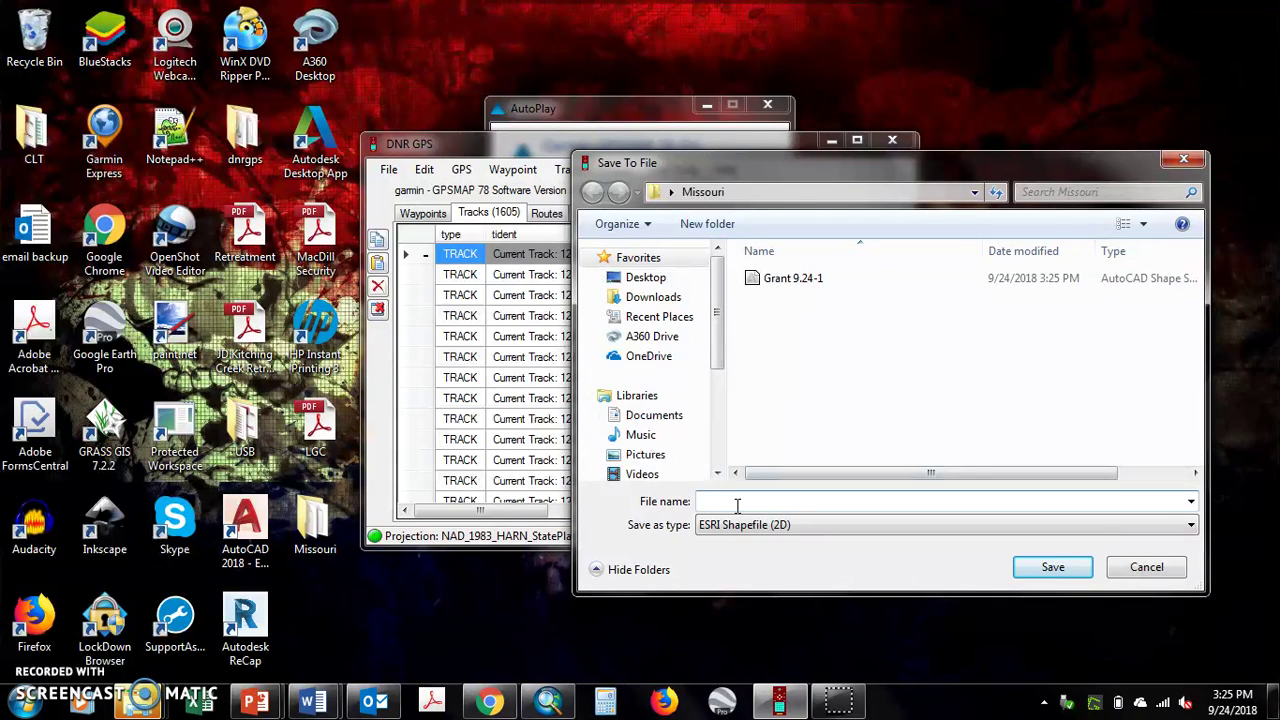
pyautogui.write('Grant')
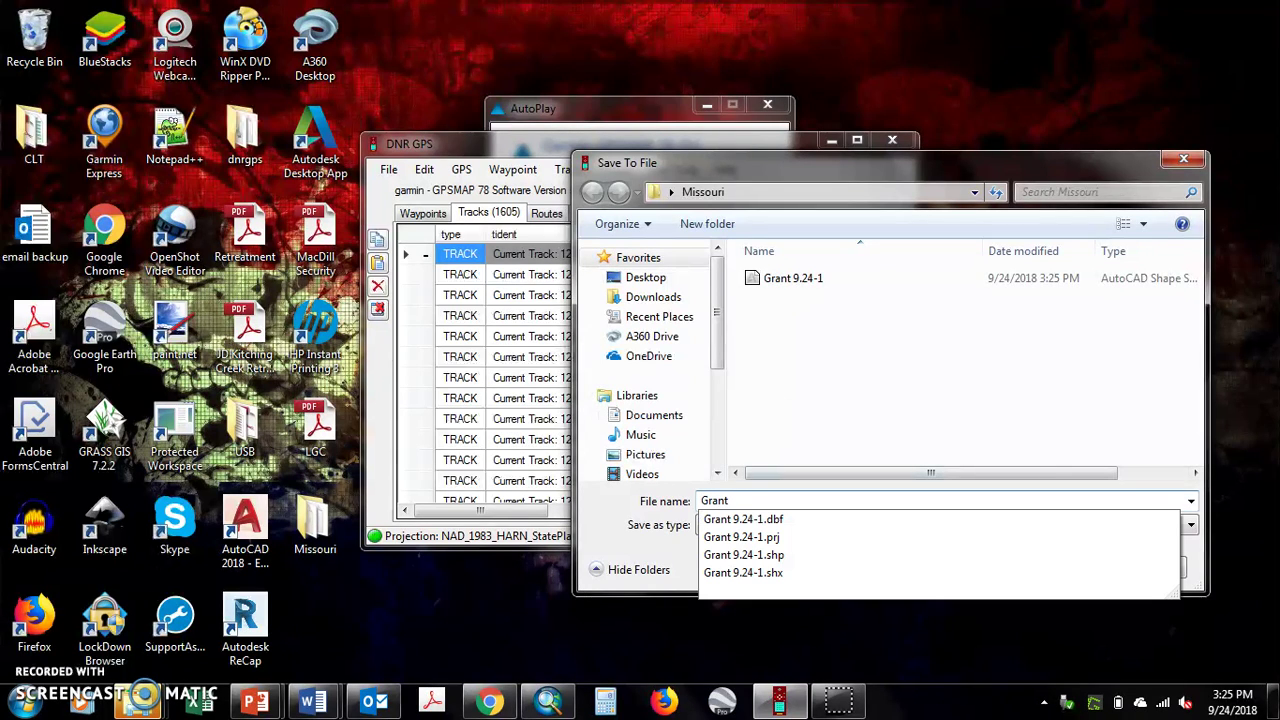
pyautogui.write(' 9.24-2')
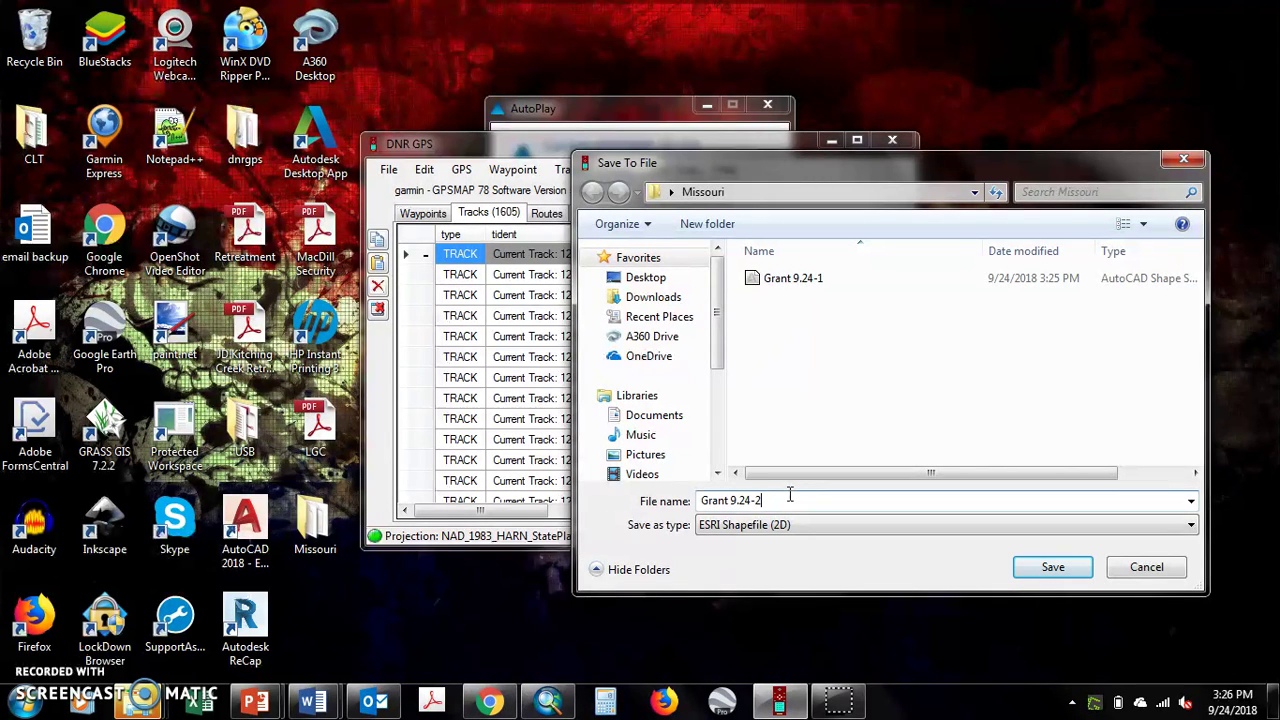
pyautogui.press('Tab')
pyautogui.click(1030, 567)
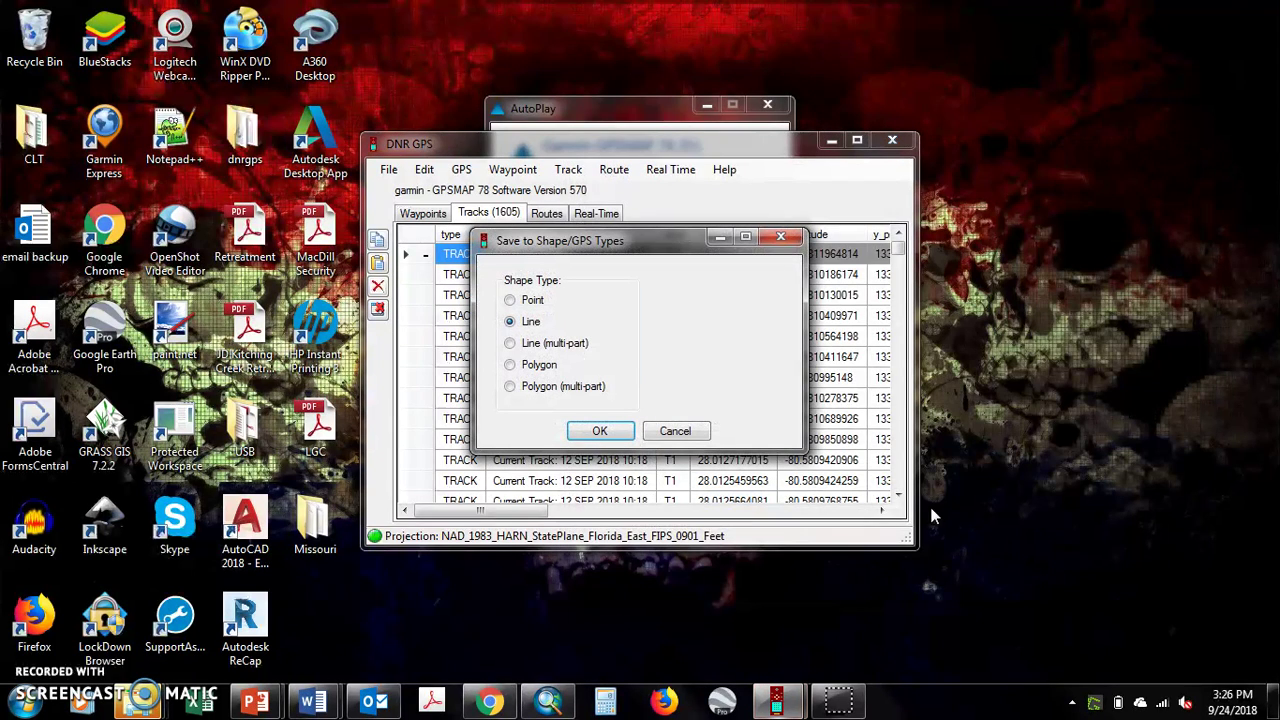
pyautogui.click(600, 431)
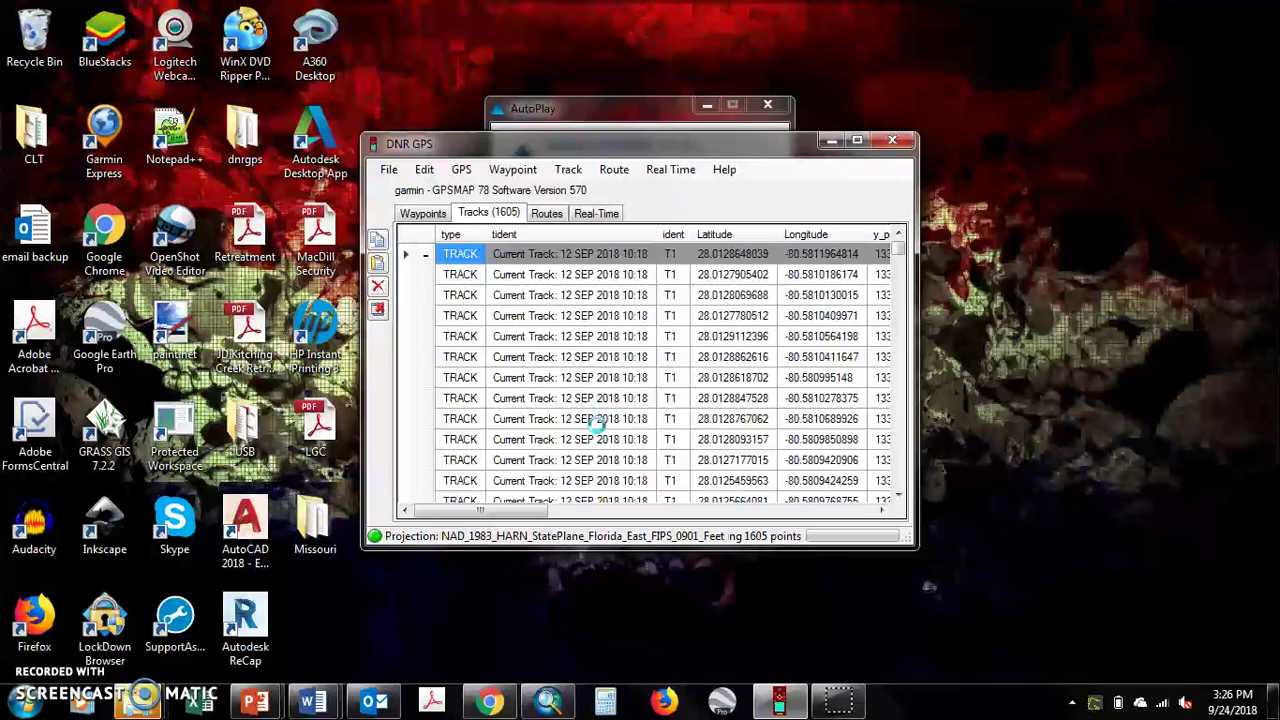
# Dismiss the save message, minimize DNR GPS, close AutoPlay, and launch Google Earth Pro
pyautogui.click(631, 393)
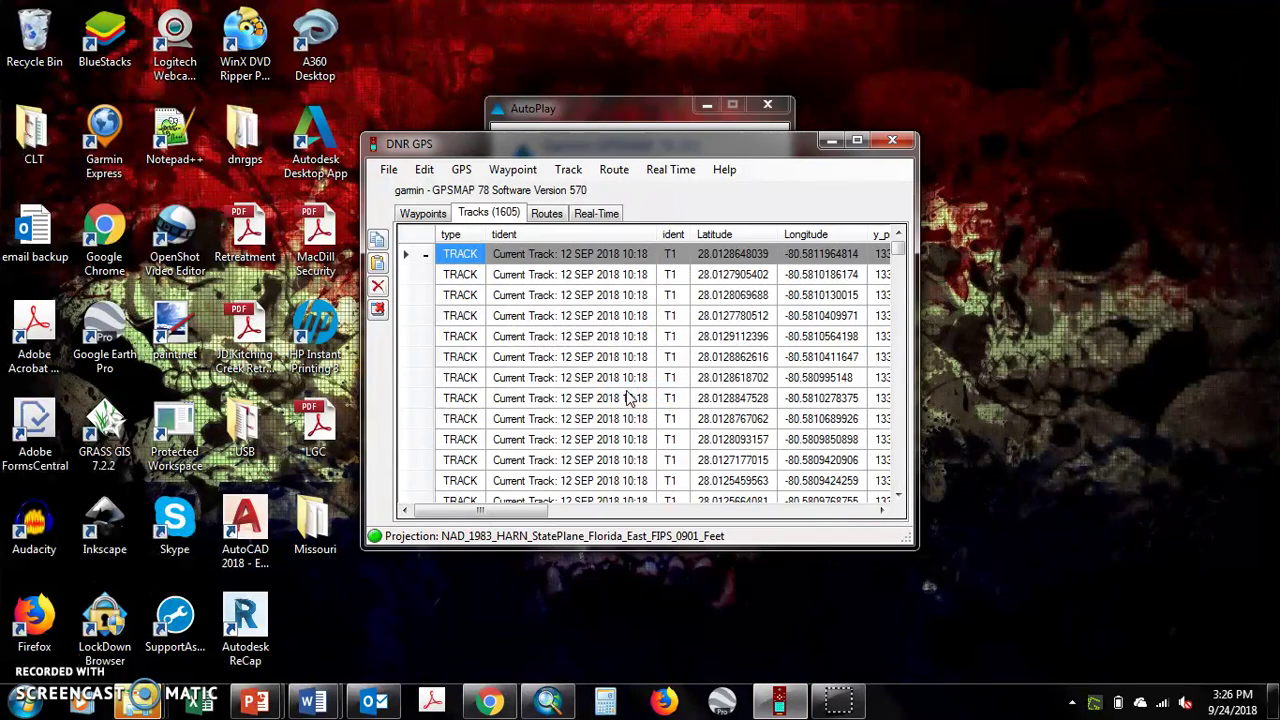
pyautogui.click(828, 141)
pyautogui.click(759, 126)
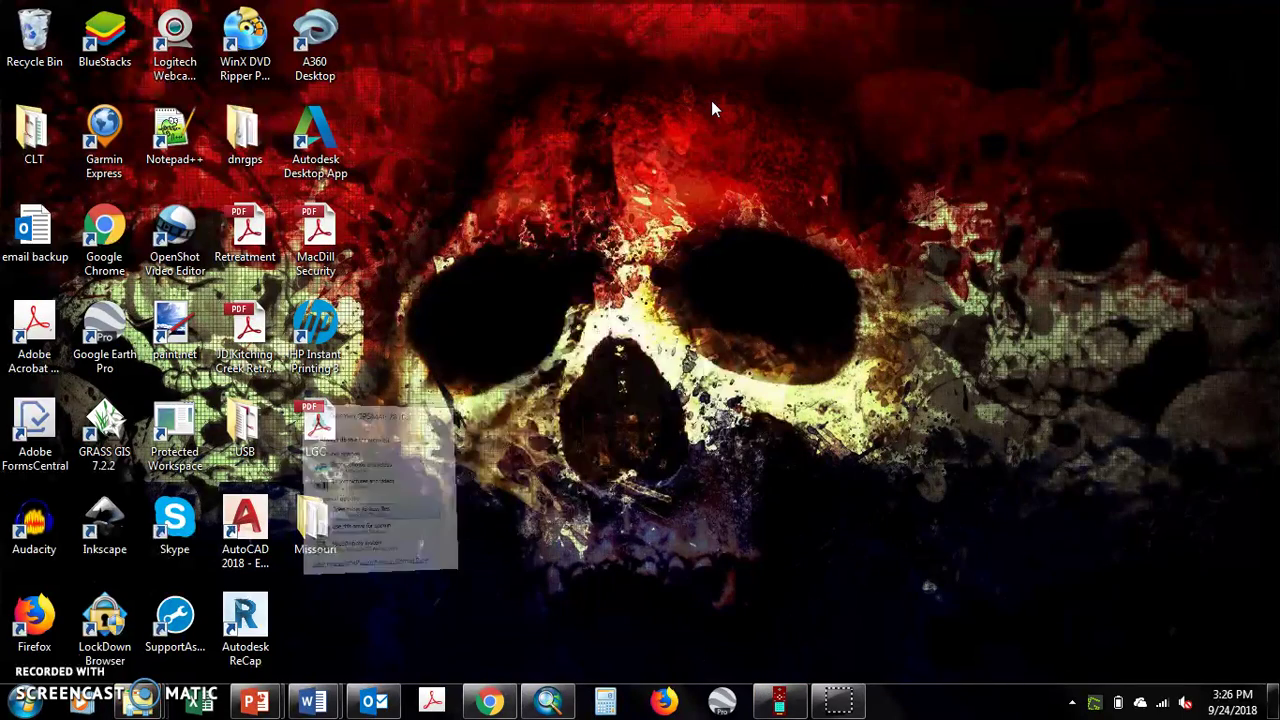
pyautogui.click(722, 703)
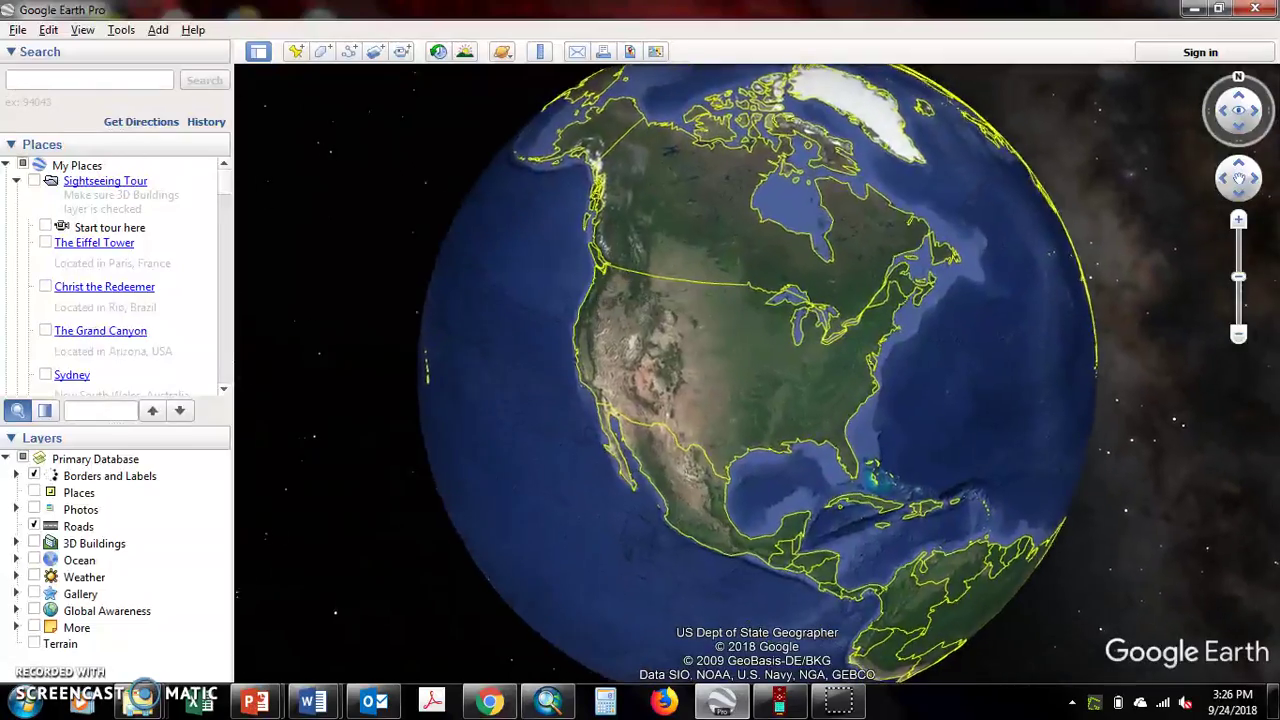
# Browse to the Missouri folder on the Desktop in the Open dialog
pyautogui.click(18, 30)
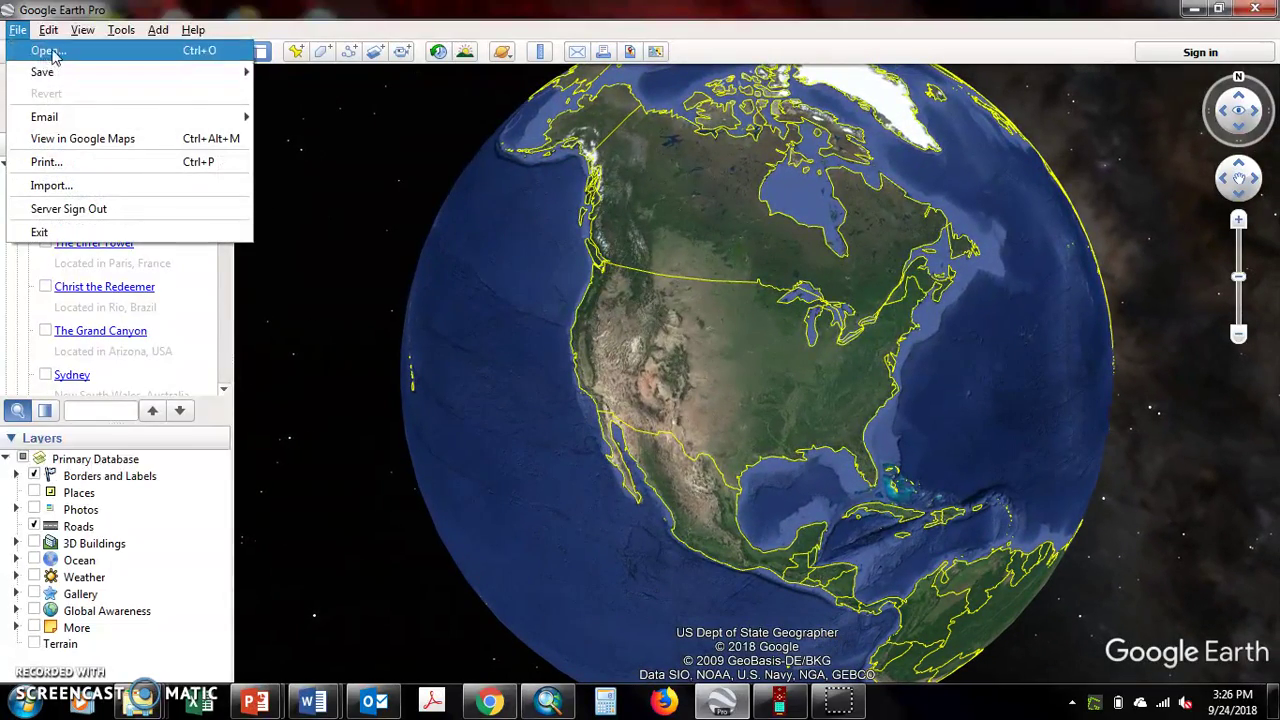
pyautogui.click(47, 51)
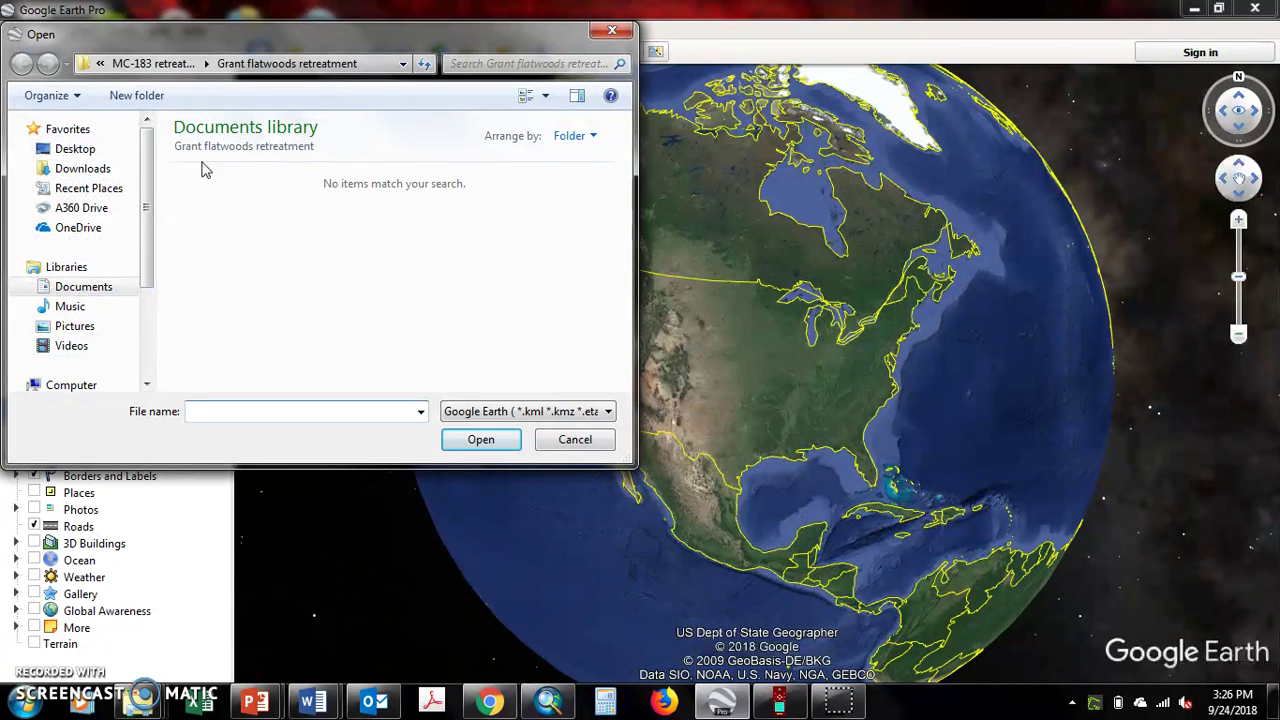
pyautogui.click(104, 155)
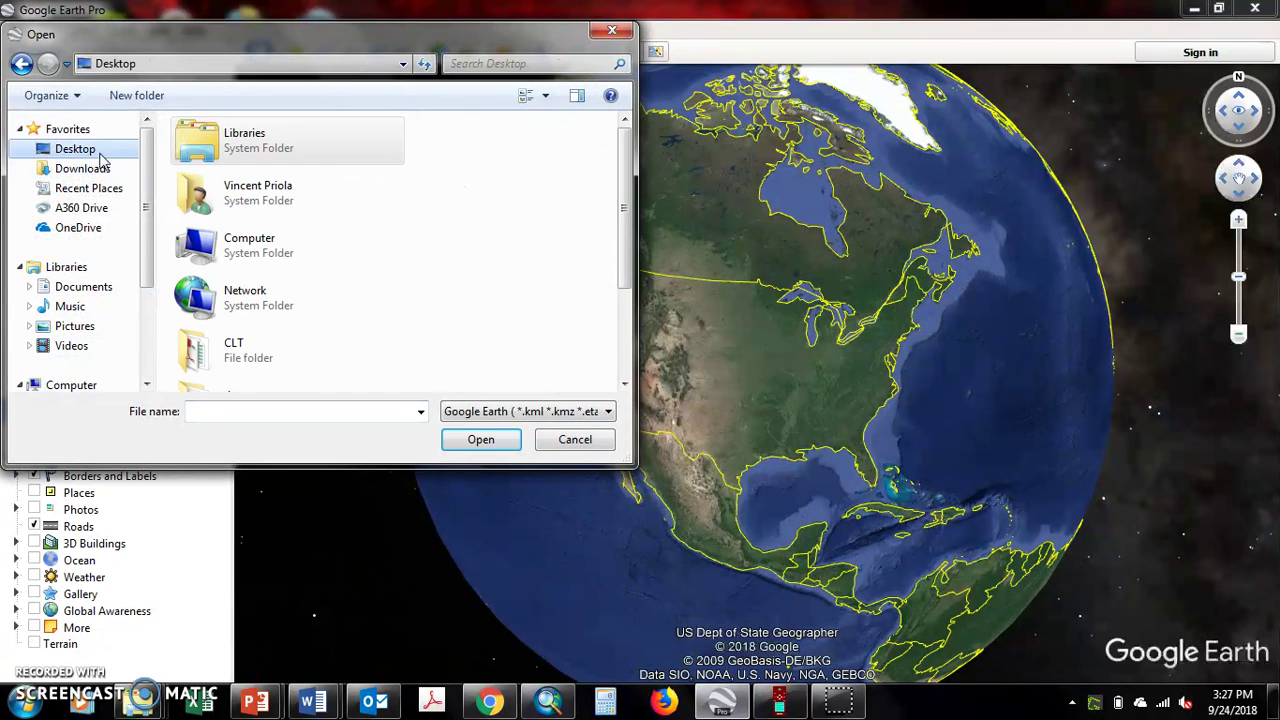
pyautogui.scroll(-1, 434, 270)
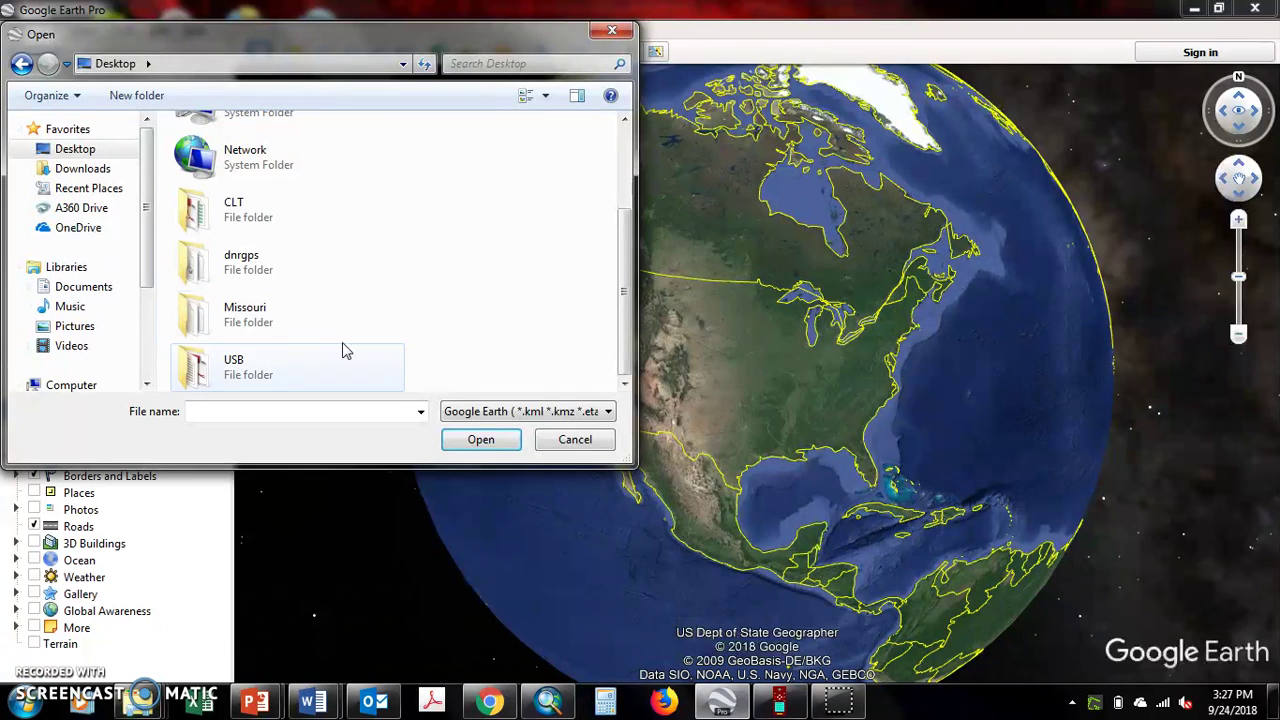
pyautogui.doubleClick(274, 318)
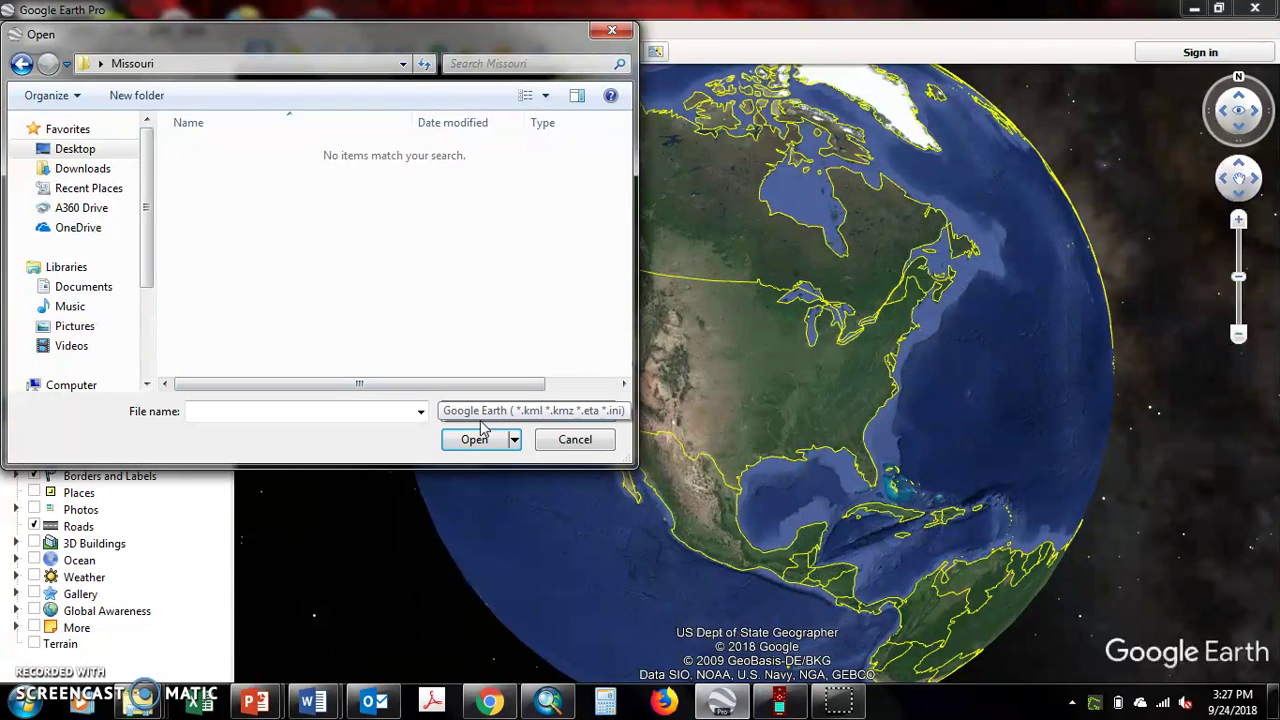
# Filter to ESRI Shape (*.shp) and open both Grant 9.24 shapefiles
pyautogui.click(530, 411)
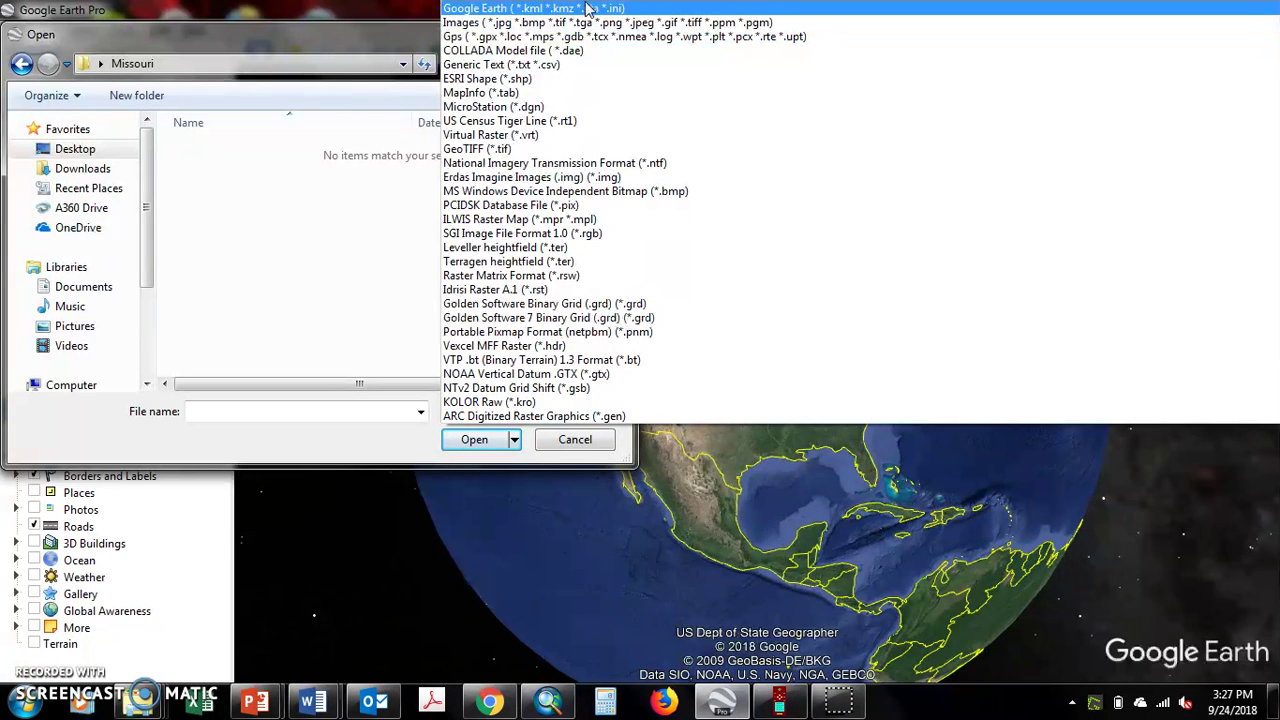
pyautogui.click(534, 80)
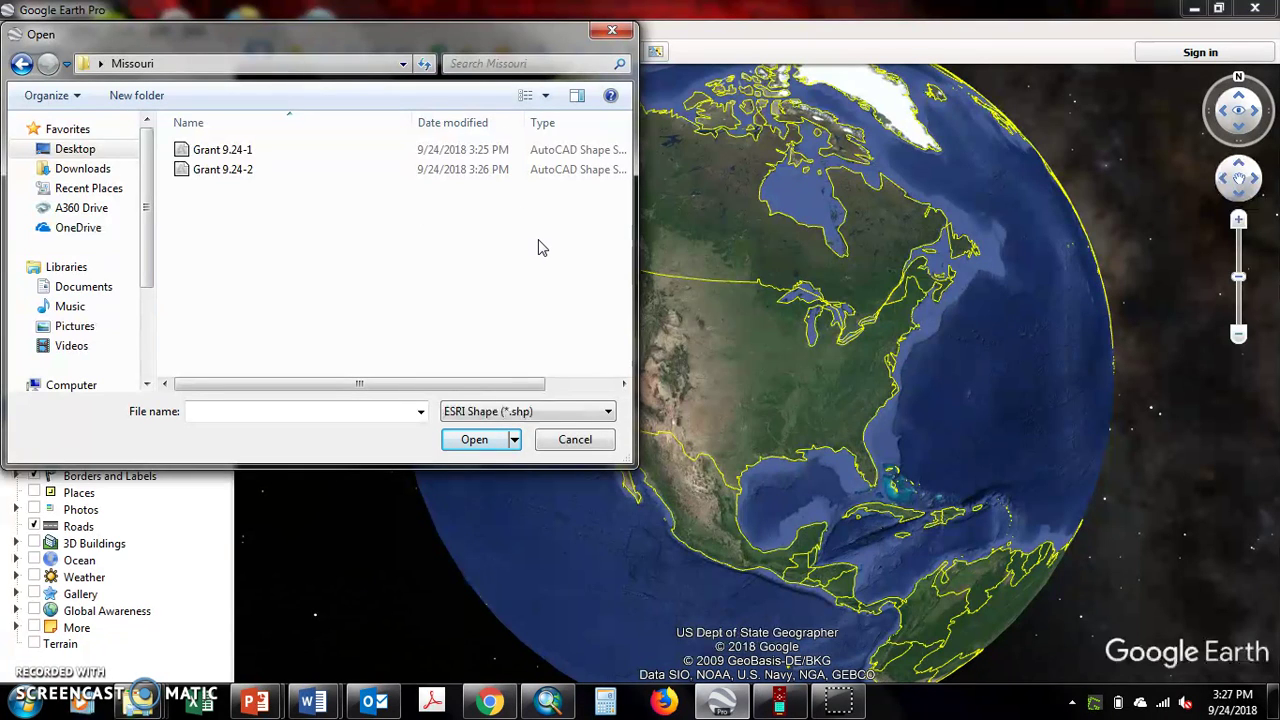
pyautogui.moveTo(497, 198); pyautogui.dragTo(400, 149)
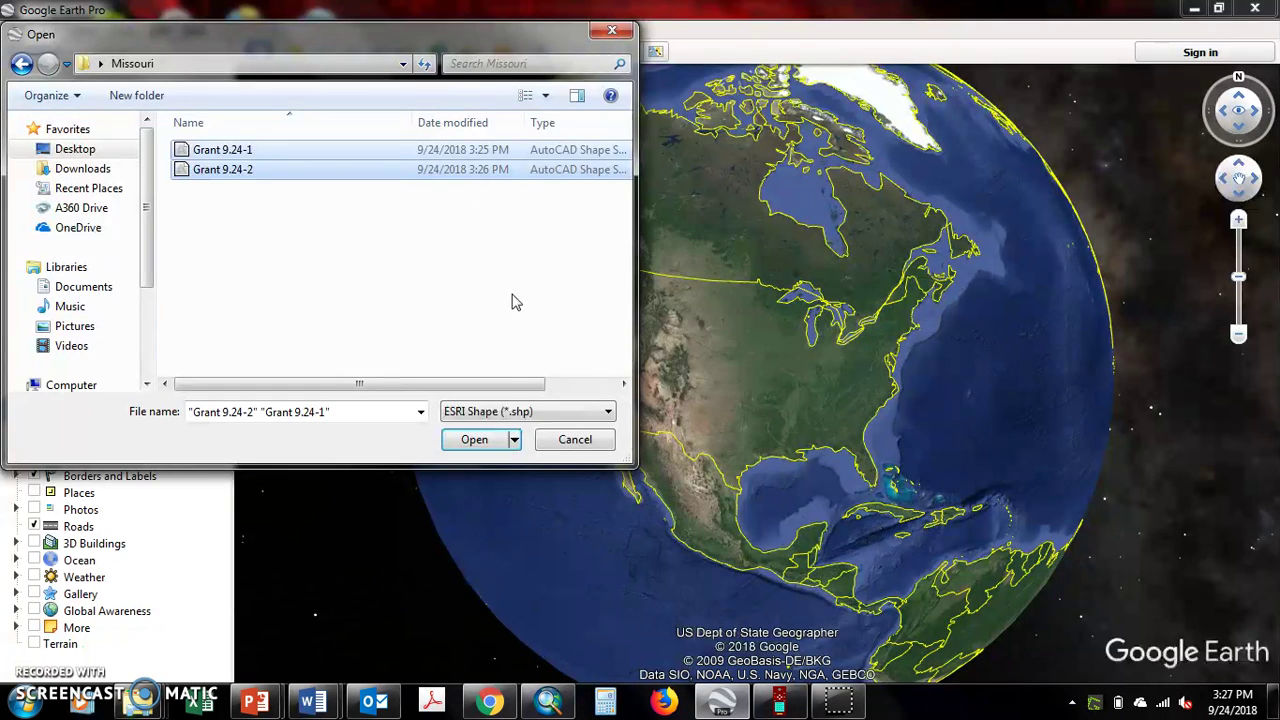
pyautogui.click(474, 440)
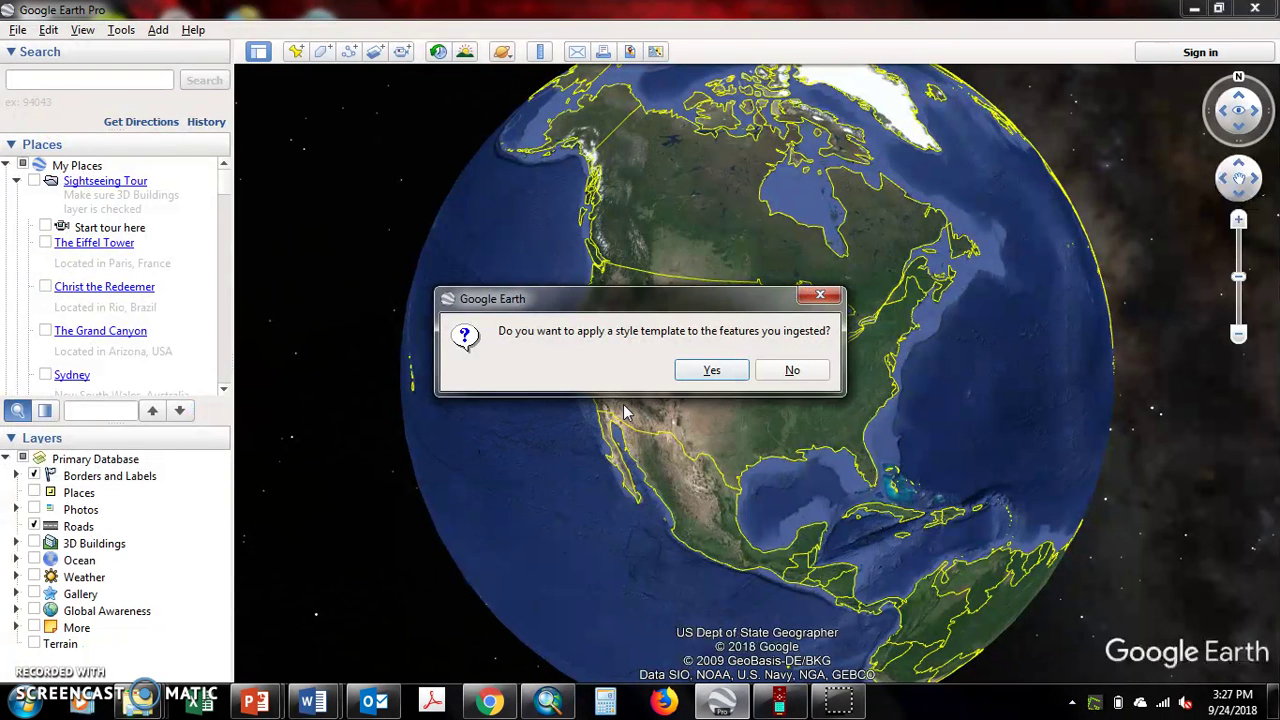
# Decline style templates for both tracks and show both Grant layers under Temporary Places
pyautogui.click(799, 372)
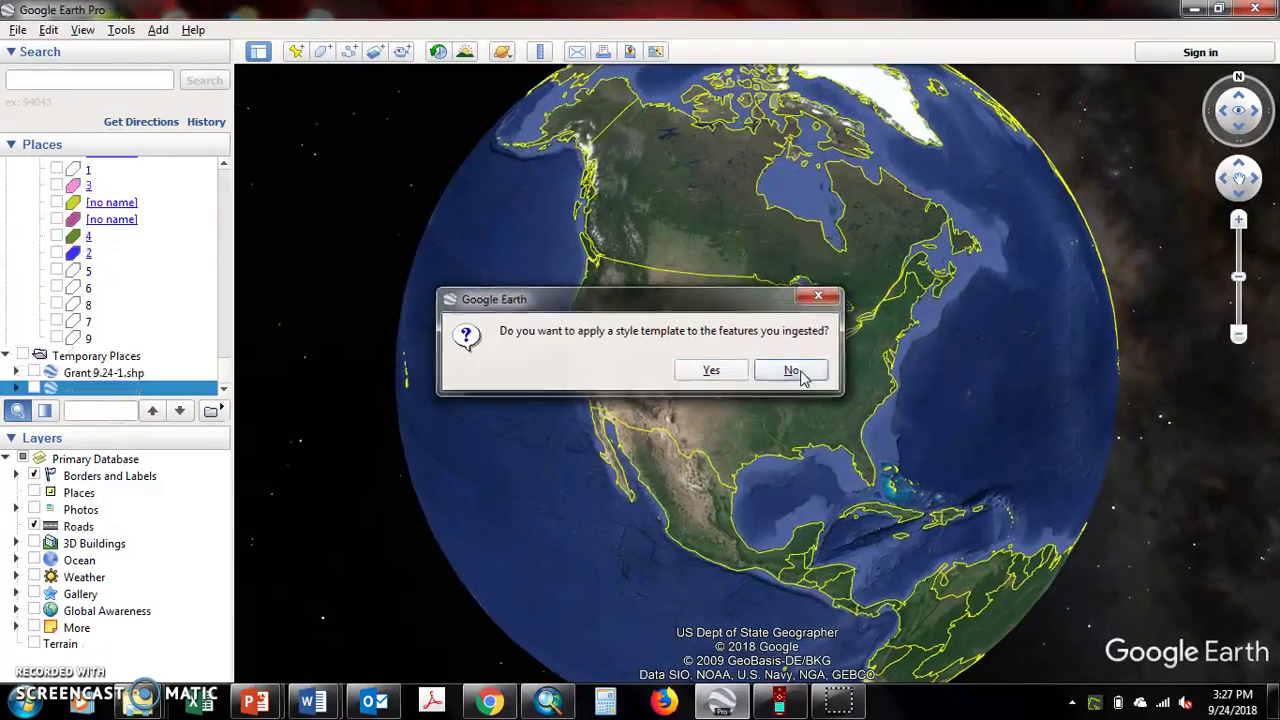
pyautogui.click(800, 372)
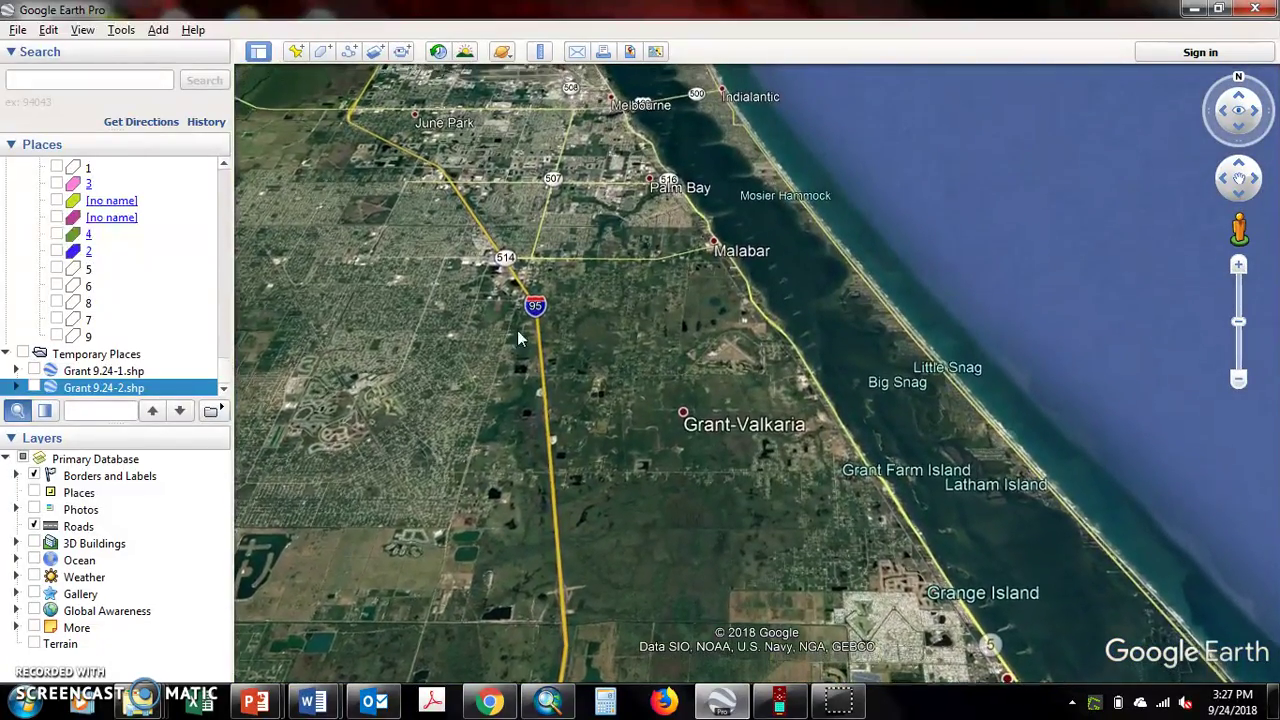
pyautogui.click(23, 354)
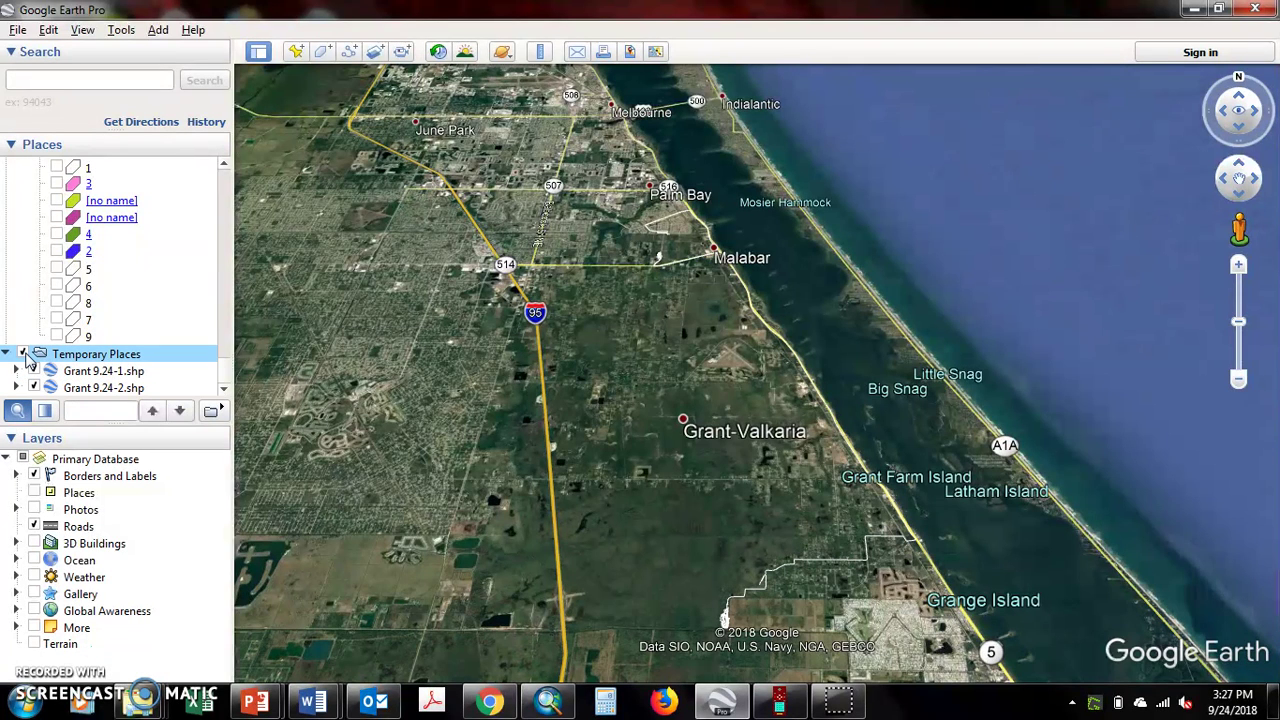
pyautogui.click(36, 388)
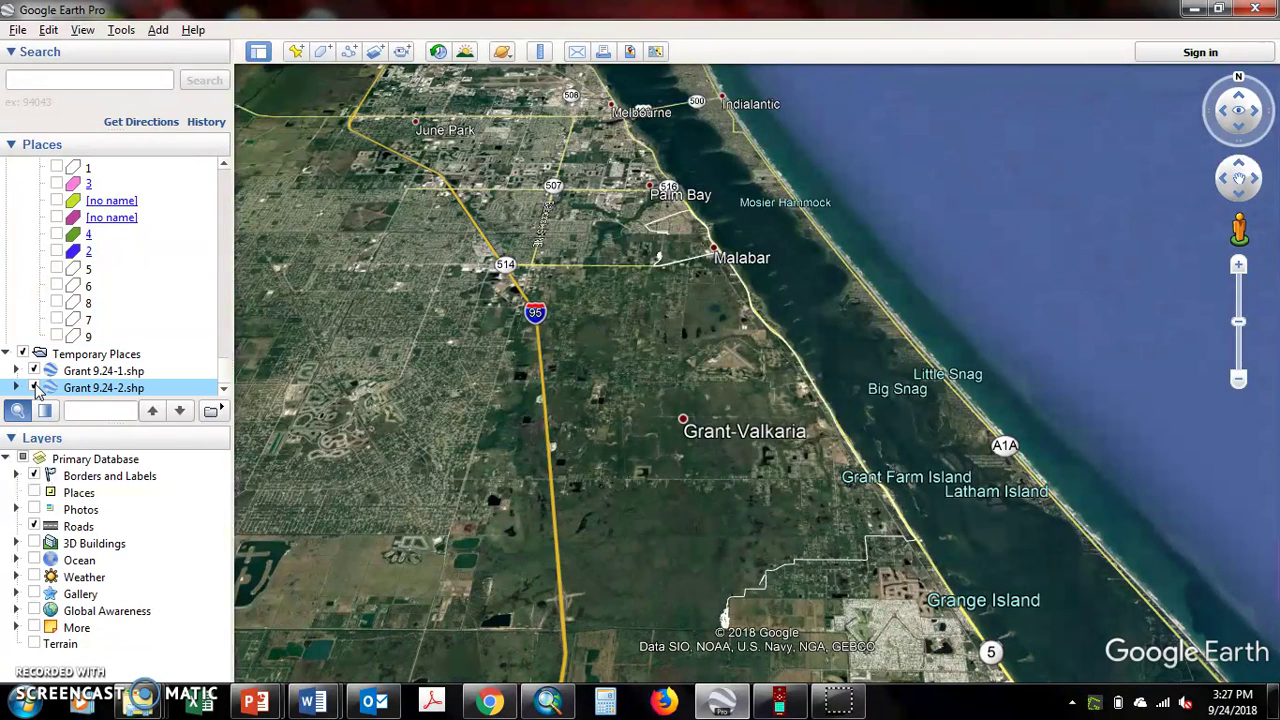
pyautogui.click(36, 371)
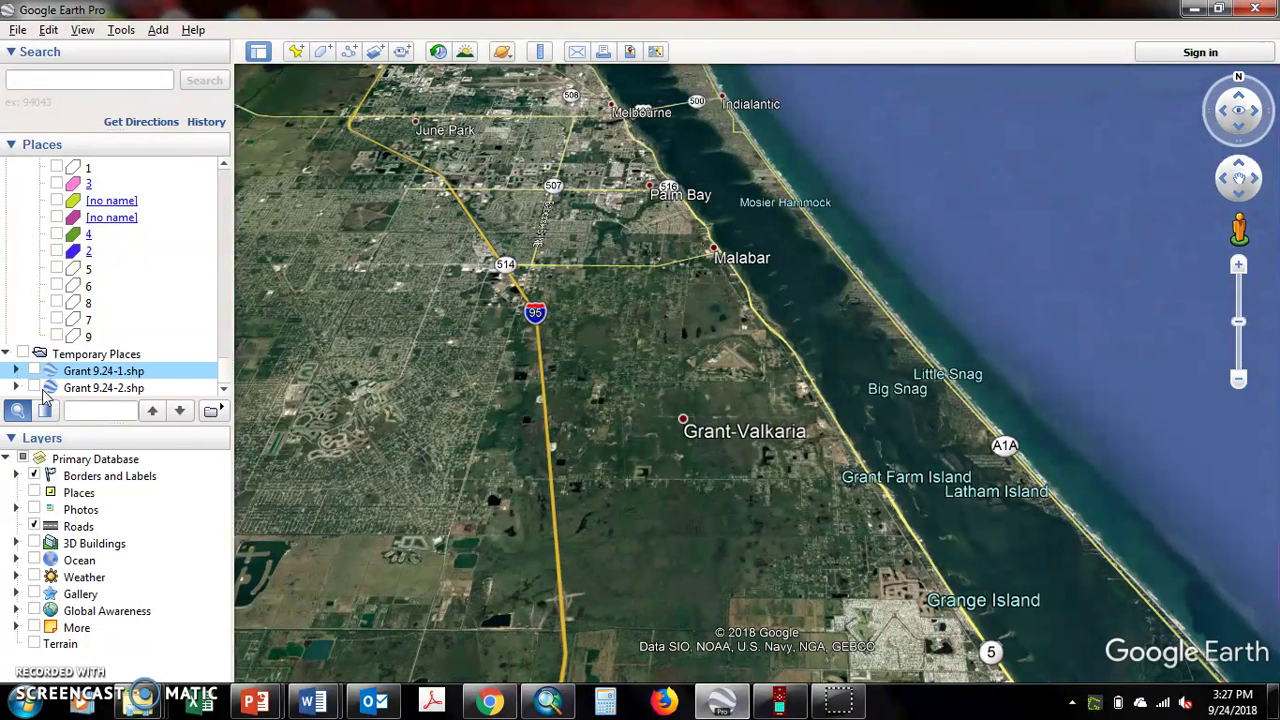
pyautogui.click(34, 388)
pyautogui.click(34, 371)
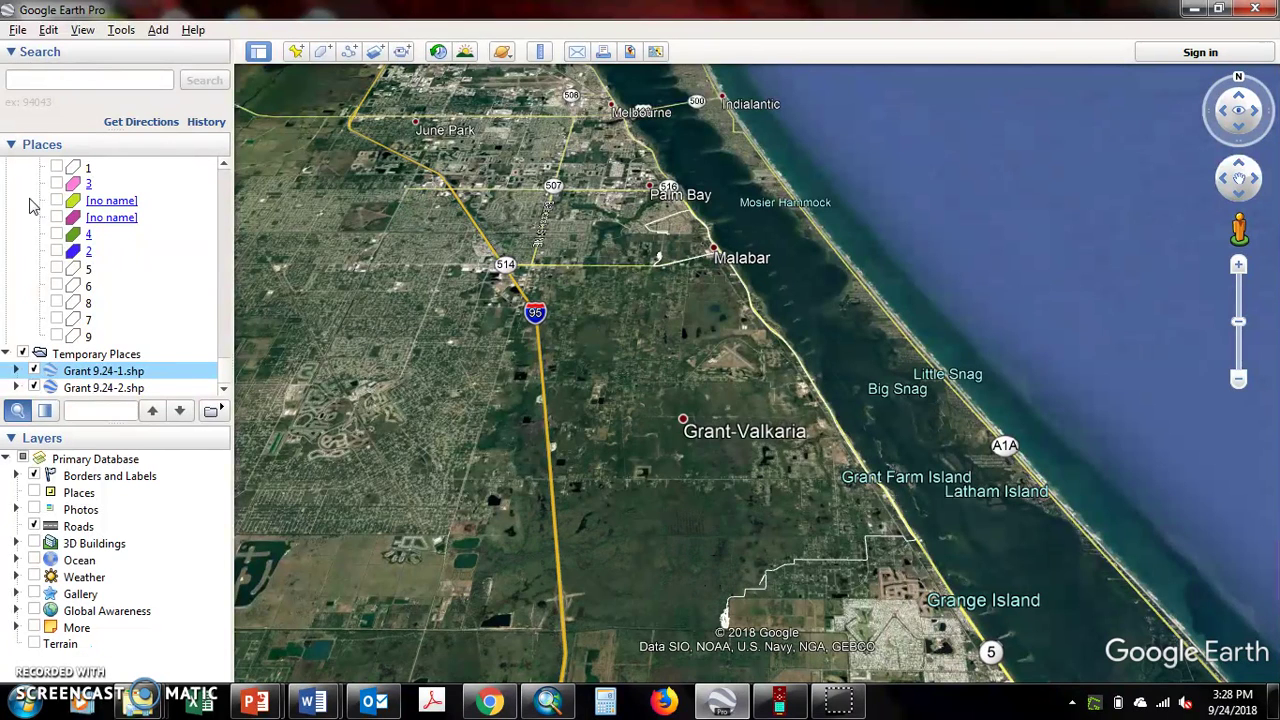
# Pan and zoom the map to the white tracks south of Grant-Valkaria
pyautogui.moveTo(688, 228); pyautogui.dragTo(605, 310)
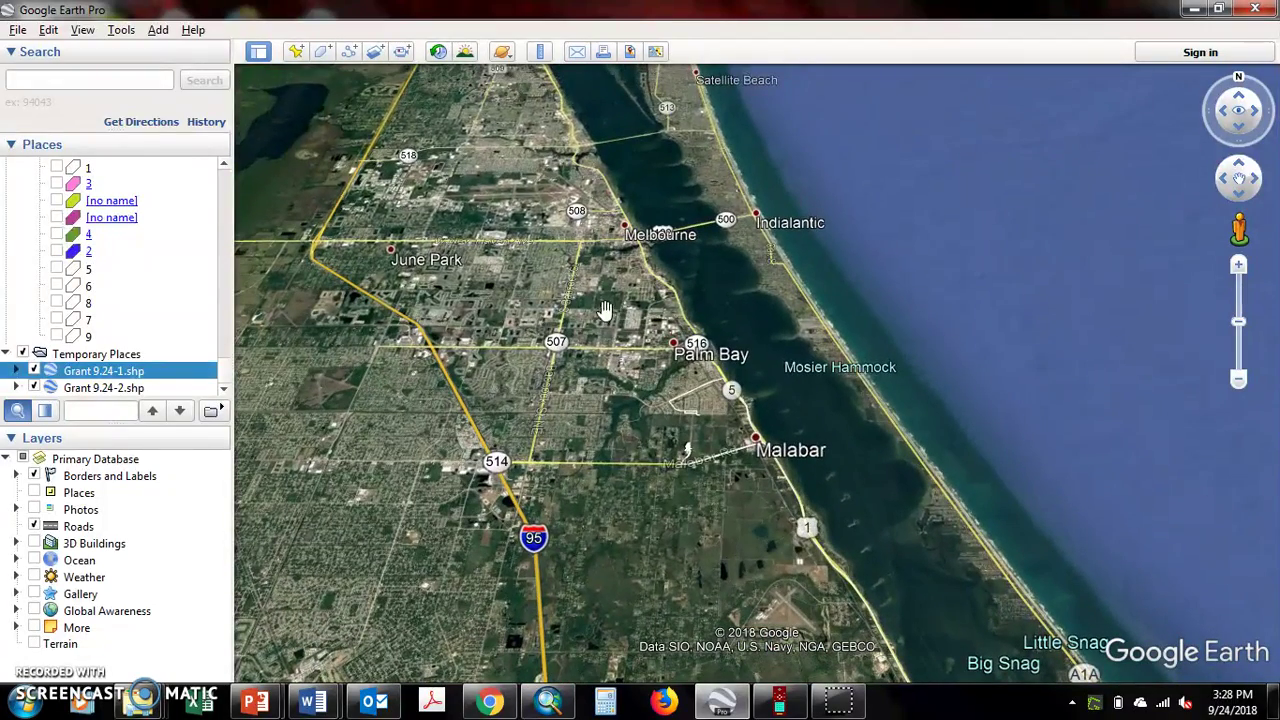
pyautogui.moveTo(549, 268); pyautogui.dragTo(680, 532)
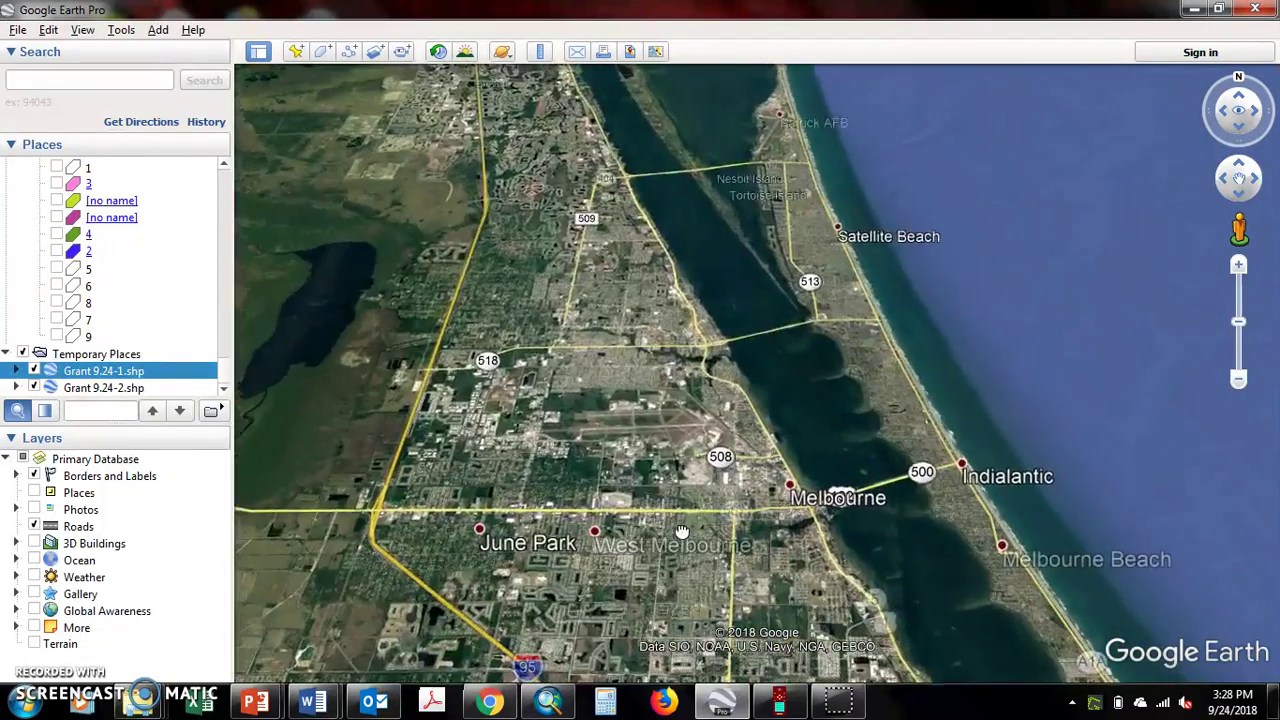
pyautogui.moveTo(580, 300); pyautogui.dragTo(645, 160)
pyautogui.moveTo(760, 650); pyautogui.dragTo(683, 437)
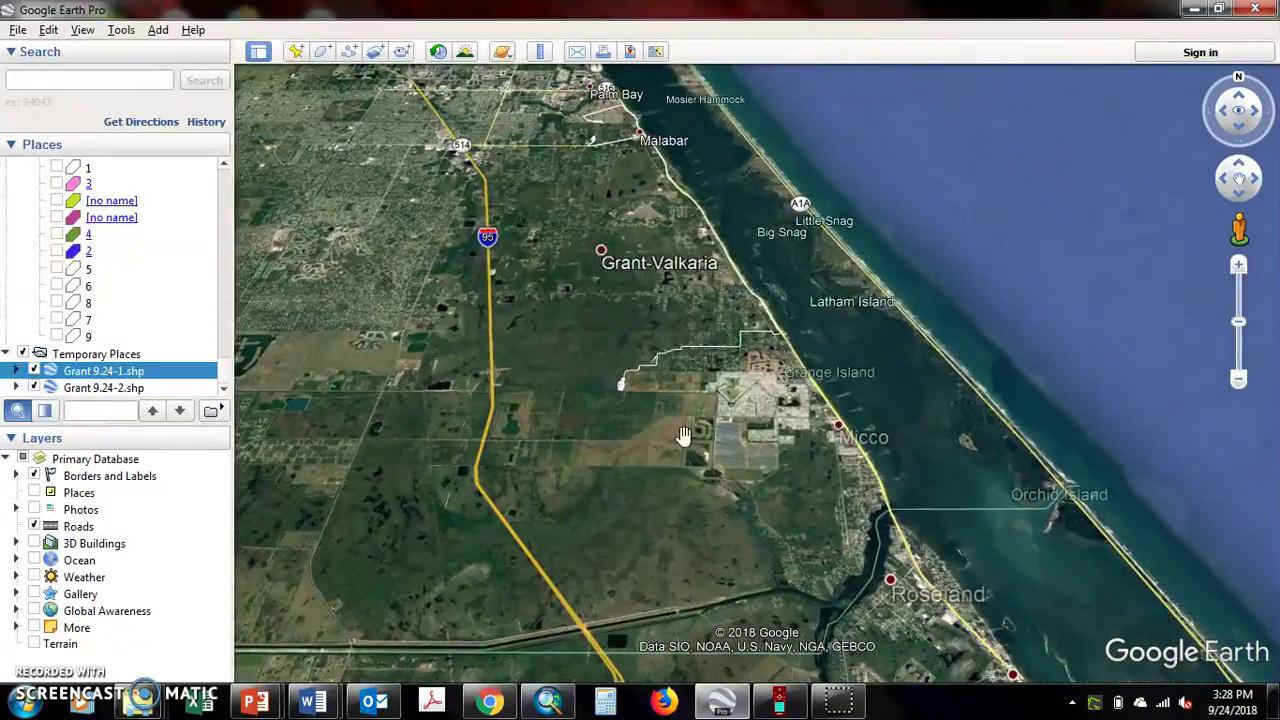
pyautogui.scroll(5, 618, 385)
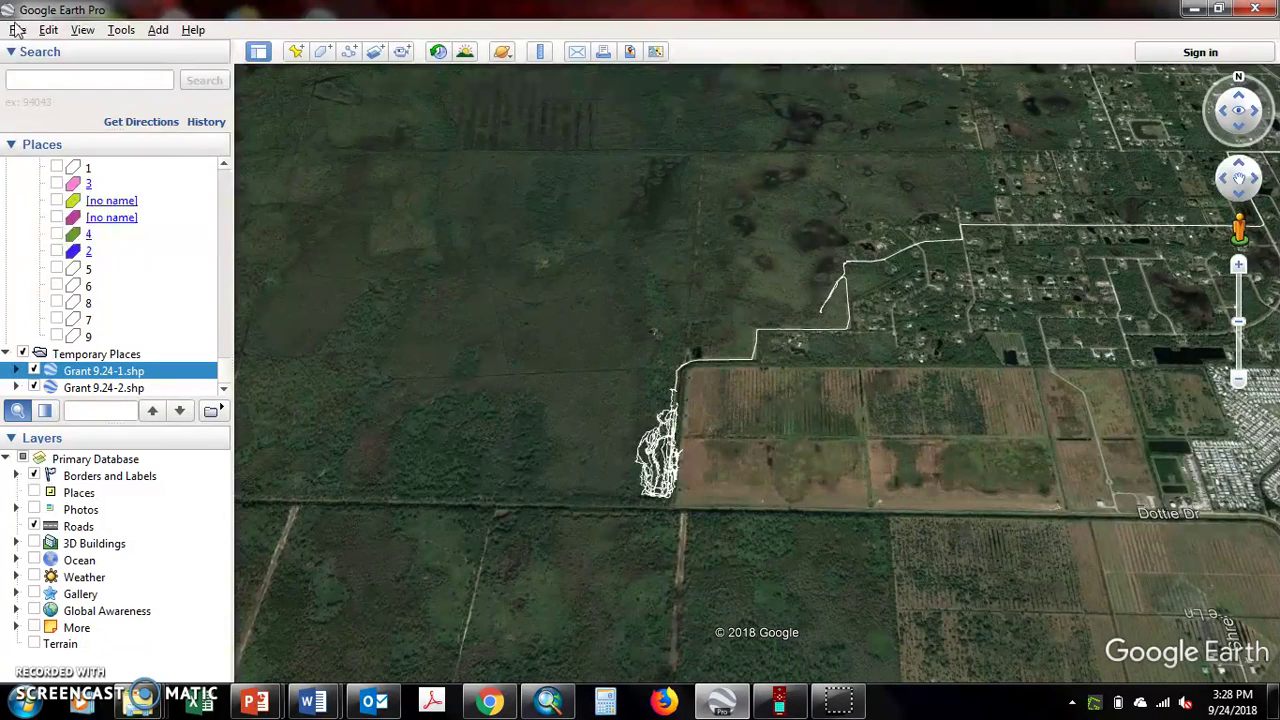
# Browse to Documents > Commercial > Brevard County > MC-183 > Grant flatwoods retreatment
pyautogui.click(17, 30)
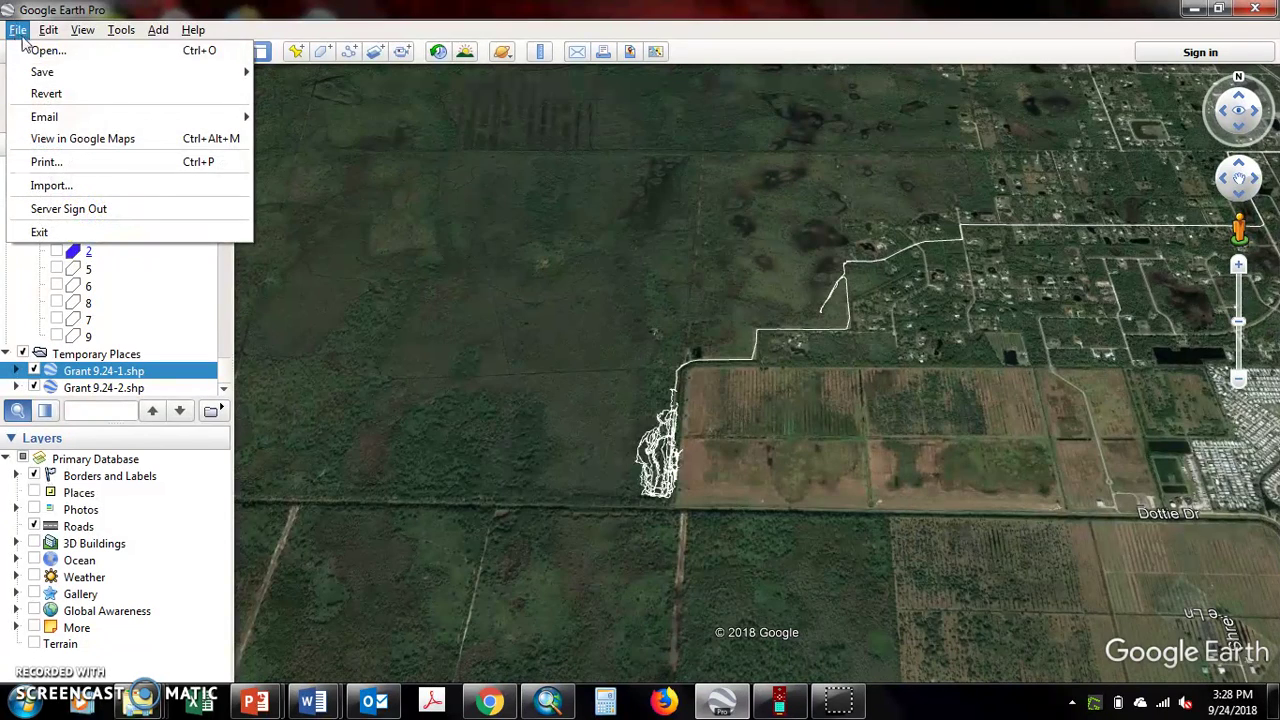
pyautogui.click(40, 50)
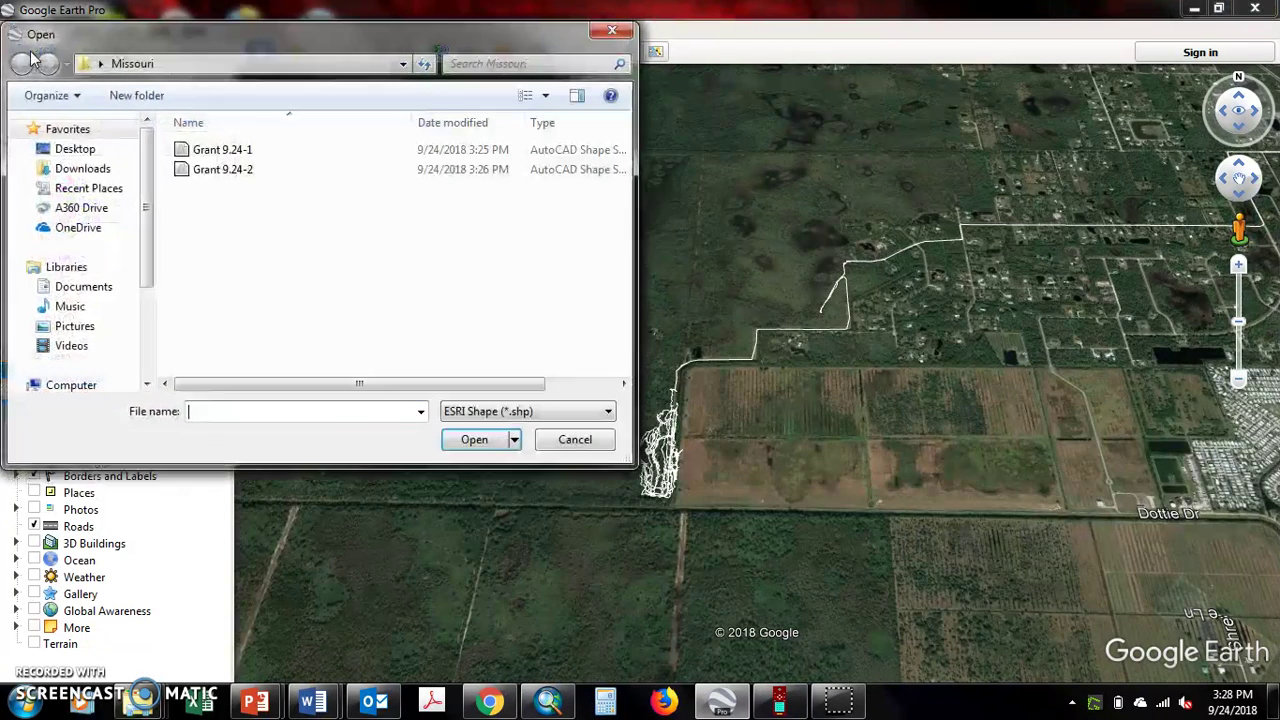
pyautogui.click(99, 296)
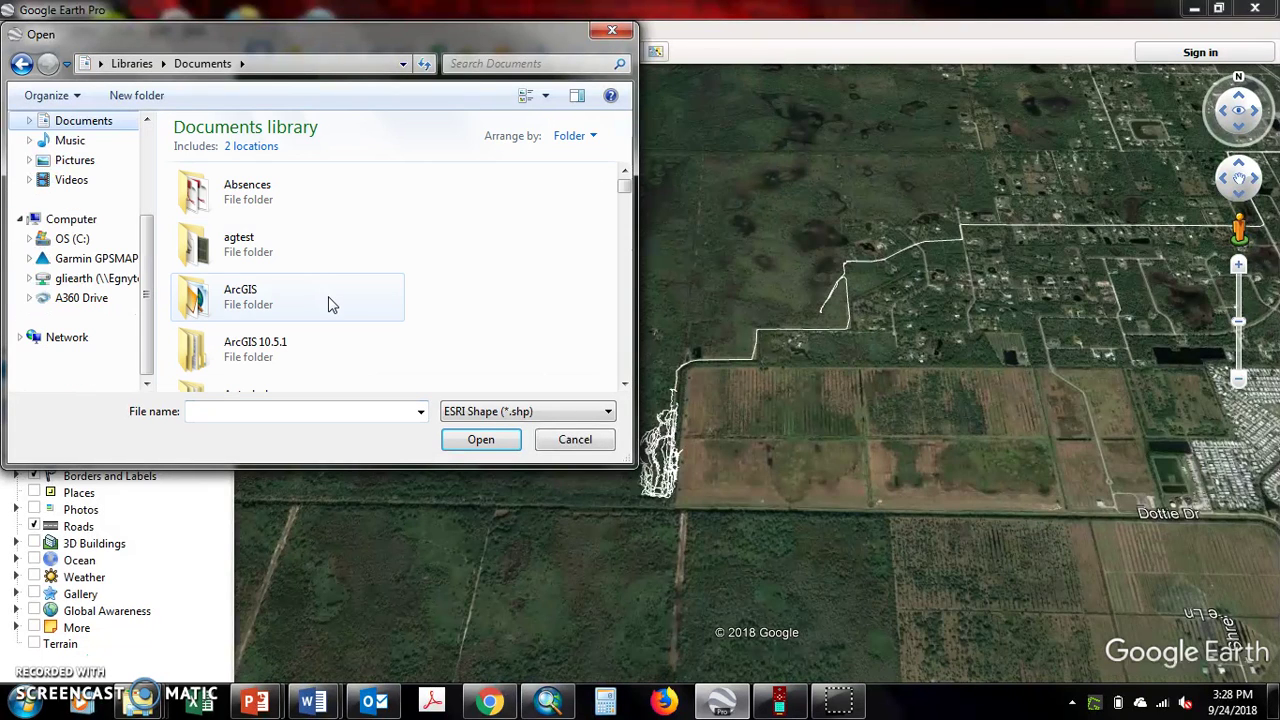
pyautogui.scroll(-2, 330, 305)
pyautogui.scroll(-3, 323, 305)
pyautogui.scroll(2, 310, 310)
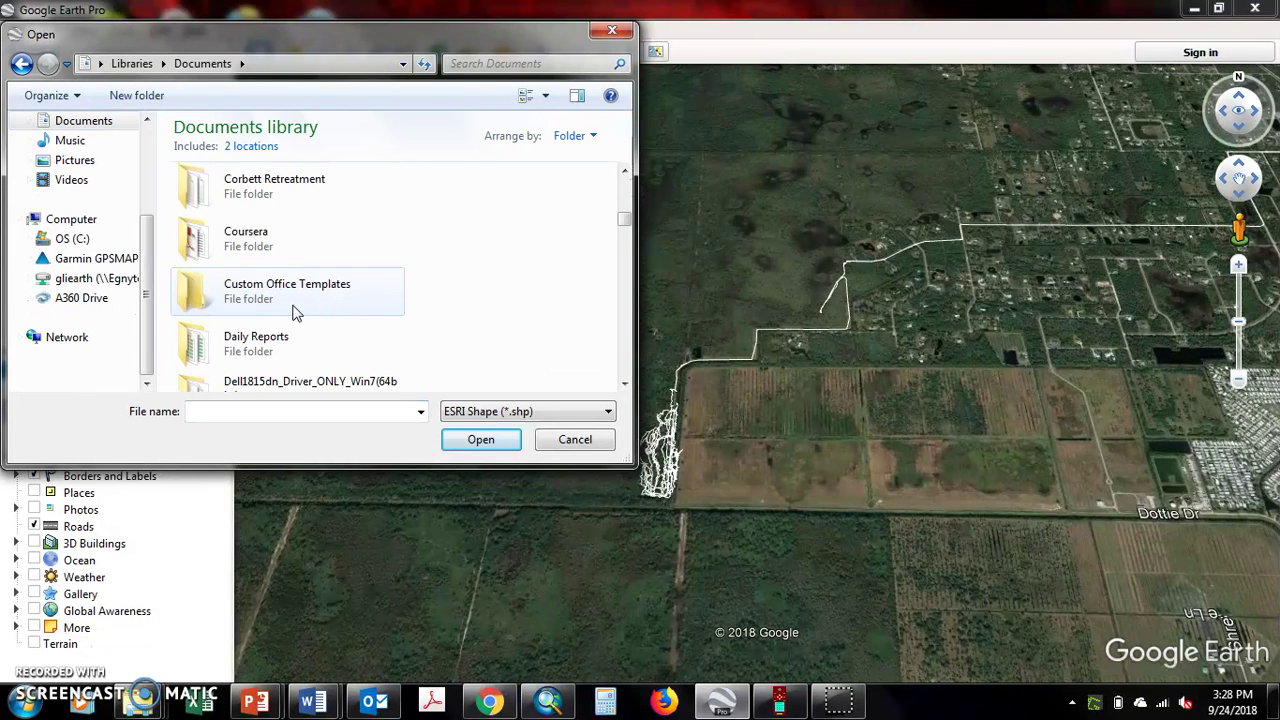
pyautogui.scroll(1, 290, 312)
pyautogui.doubleClick(290, 306)
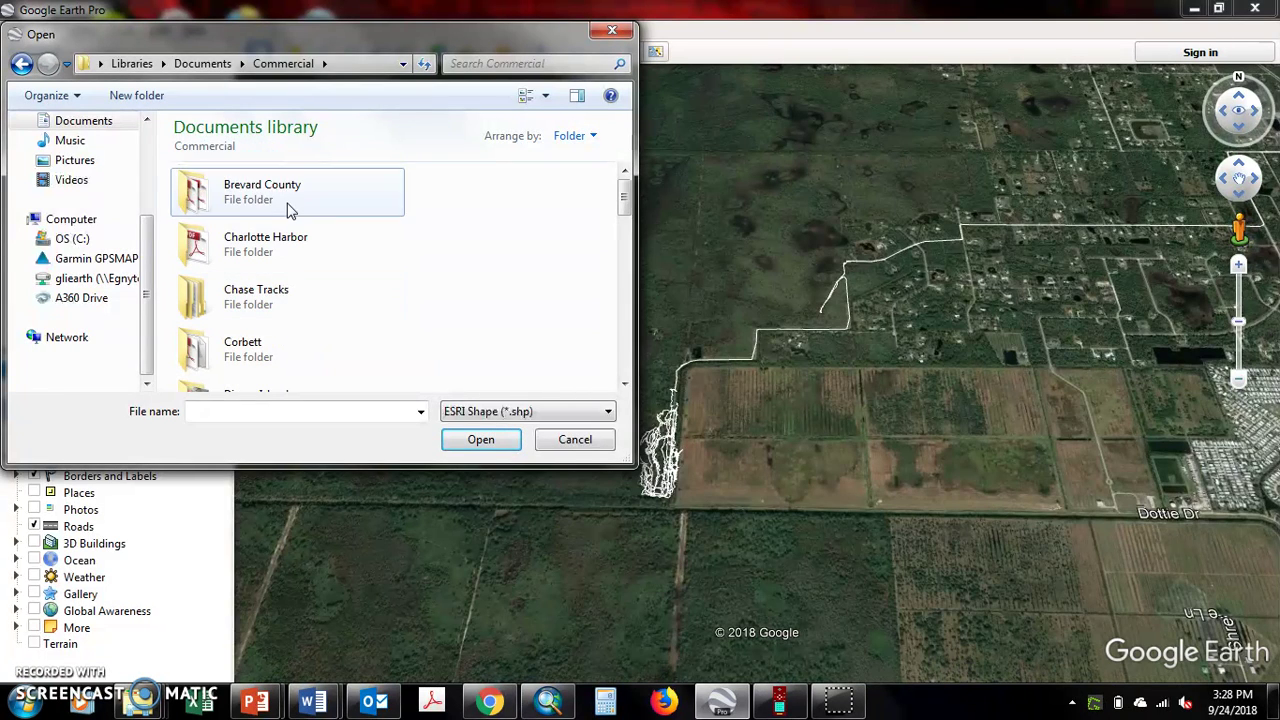
pyautogui.doubleClick(288, 208)
pyautogui.doubleClick(294, 206)
pyautogui.doubleClick(295, 244)
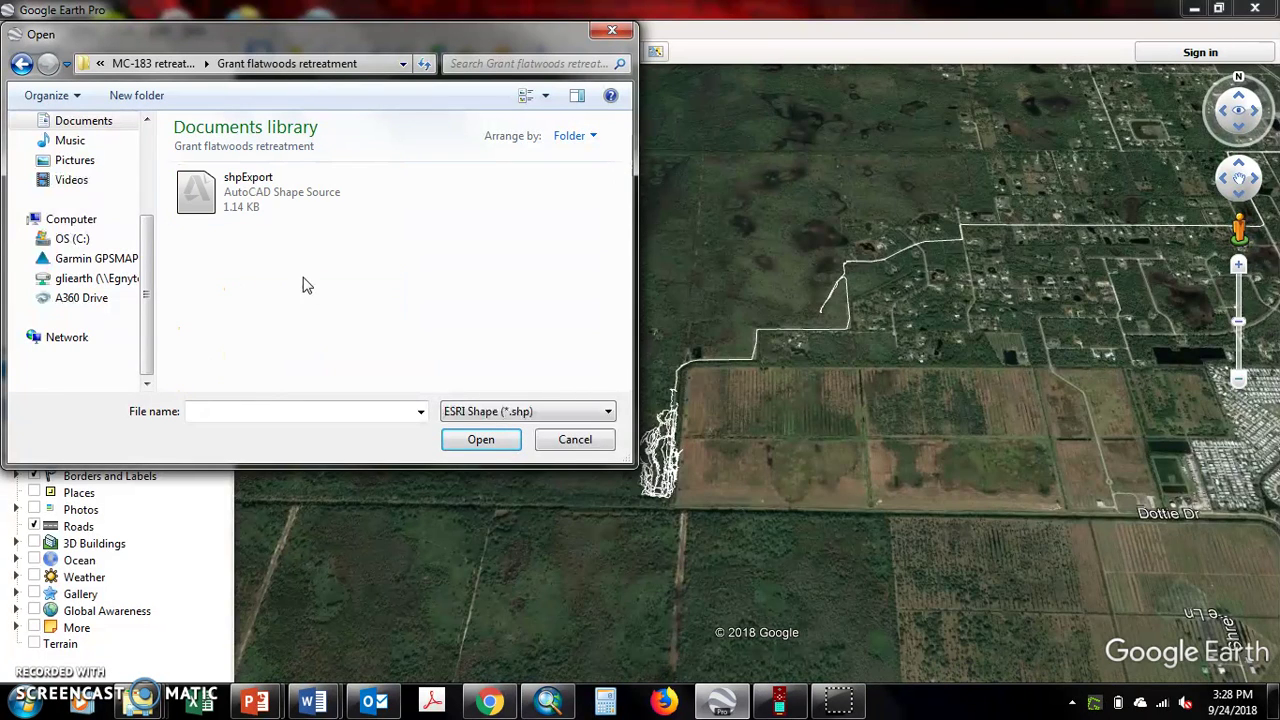
# Open shpExport.shp without a style template and display its boundary polygons
pyautogui.click(280, 205)
pyautogui.click(478, 440)
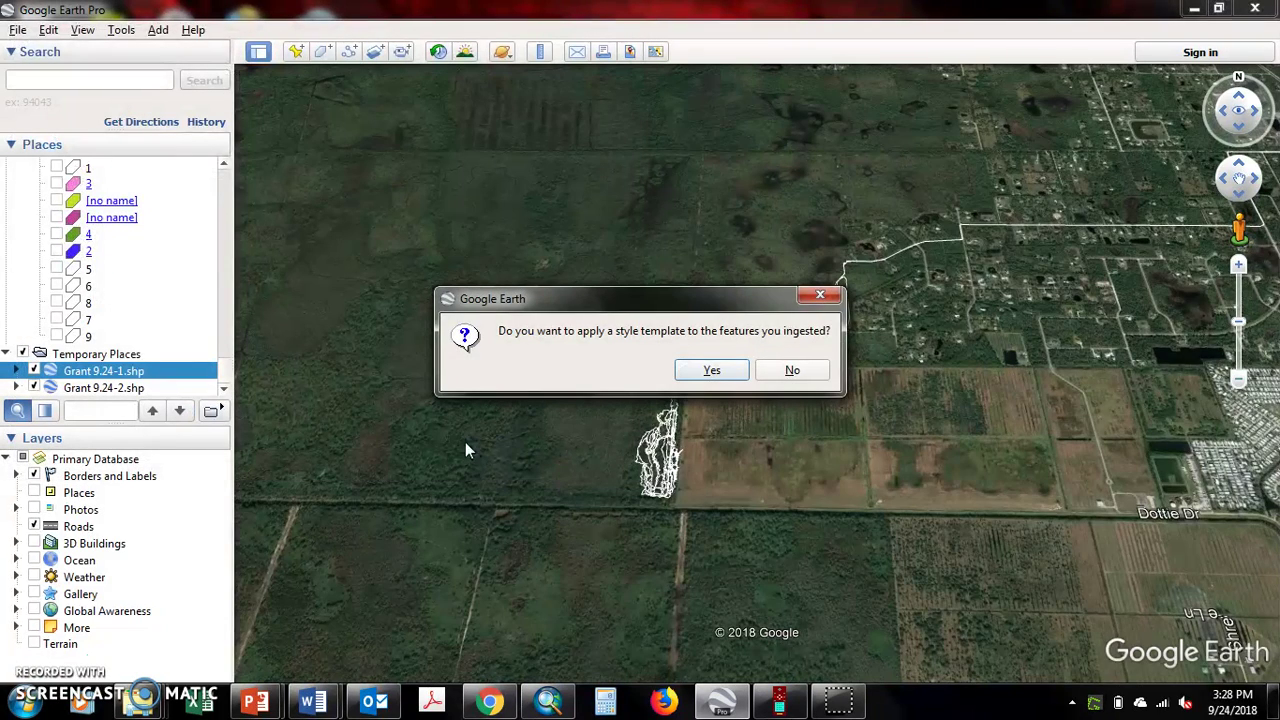
pyautogui.click(810, 372)
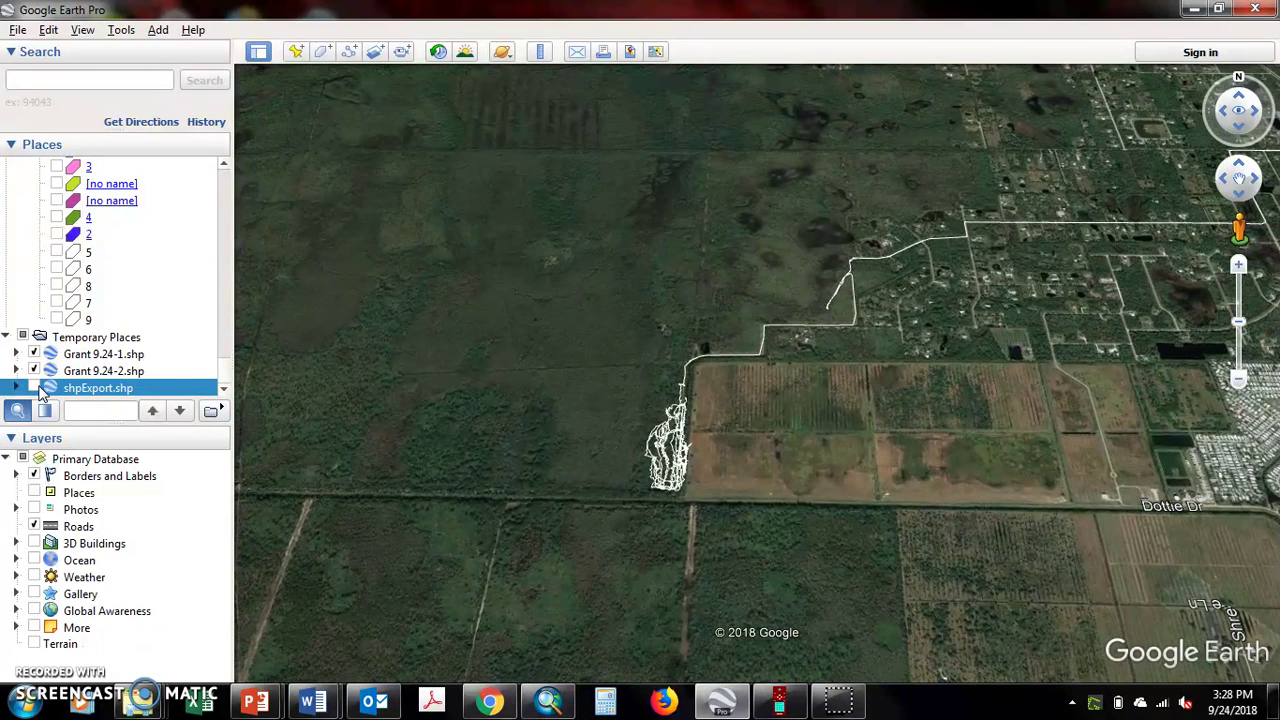
pyautogui.click(35, 388)
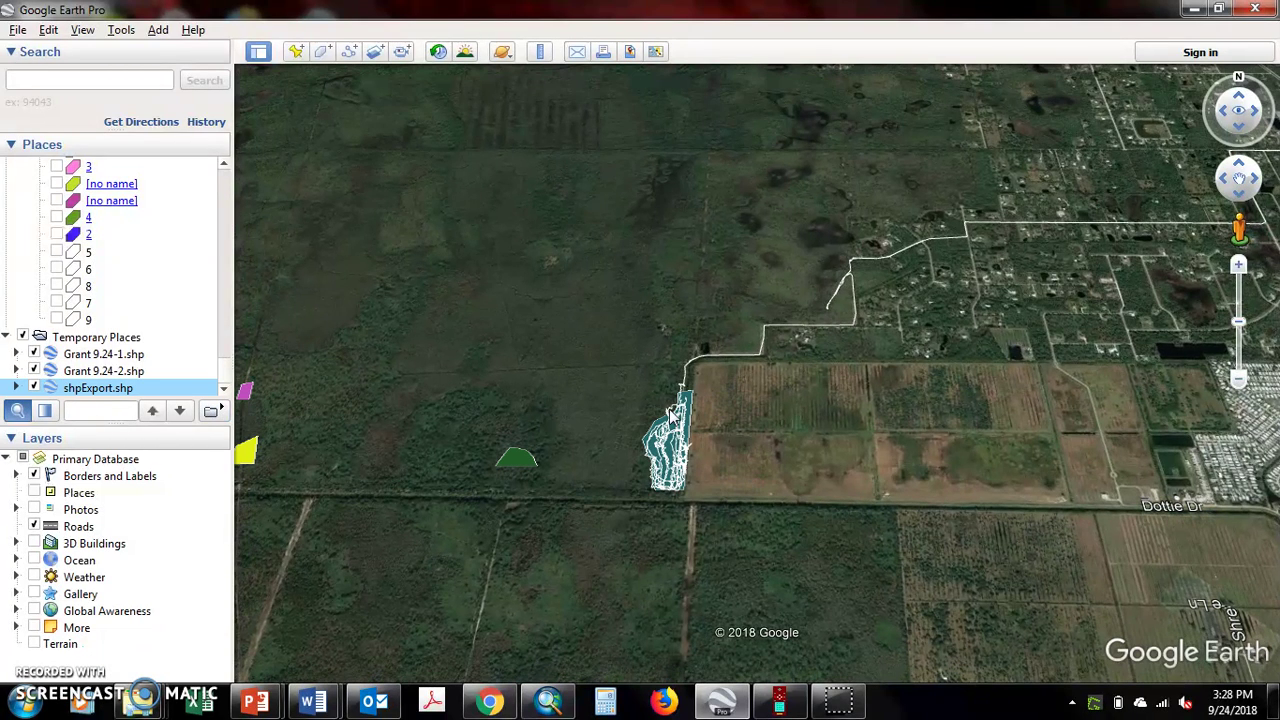